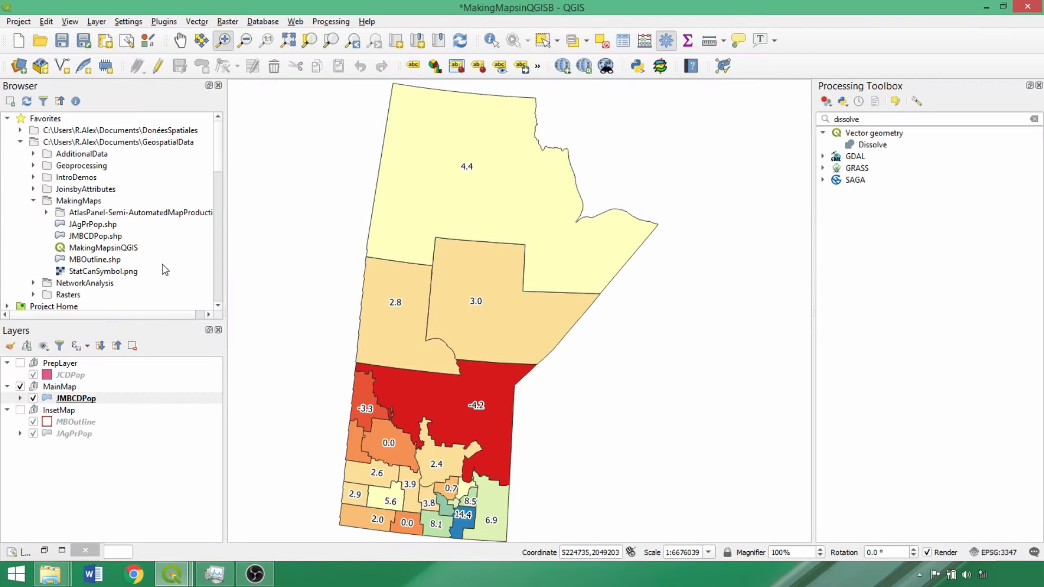
Open the 'Making Maps in QGIS' print layout from the Layout Manager.
left_click(126, 41)
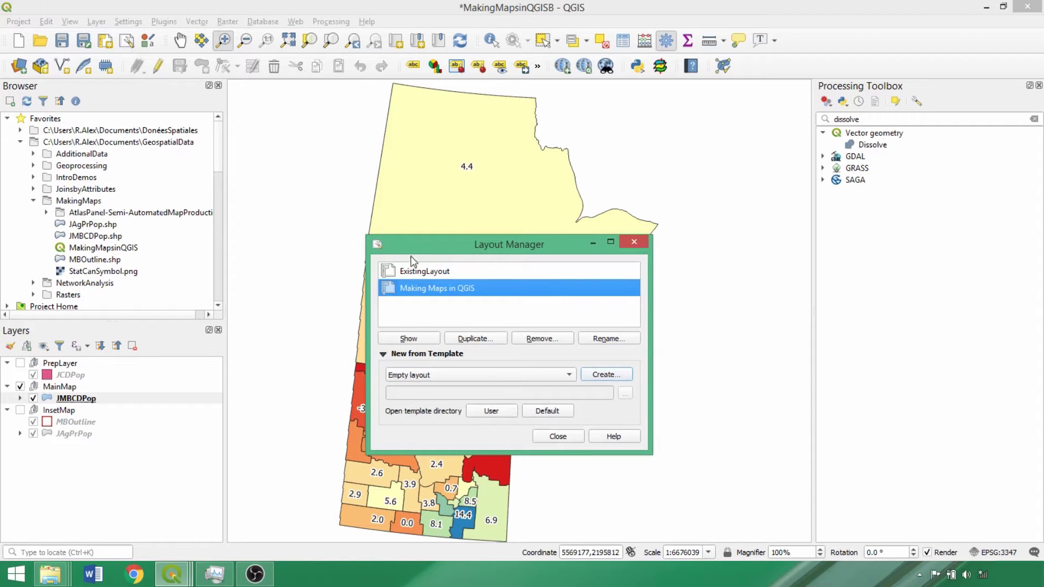
left_click_drag(409, 232, 399, 176)
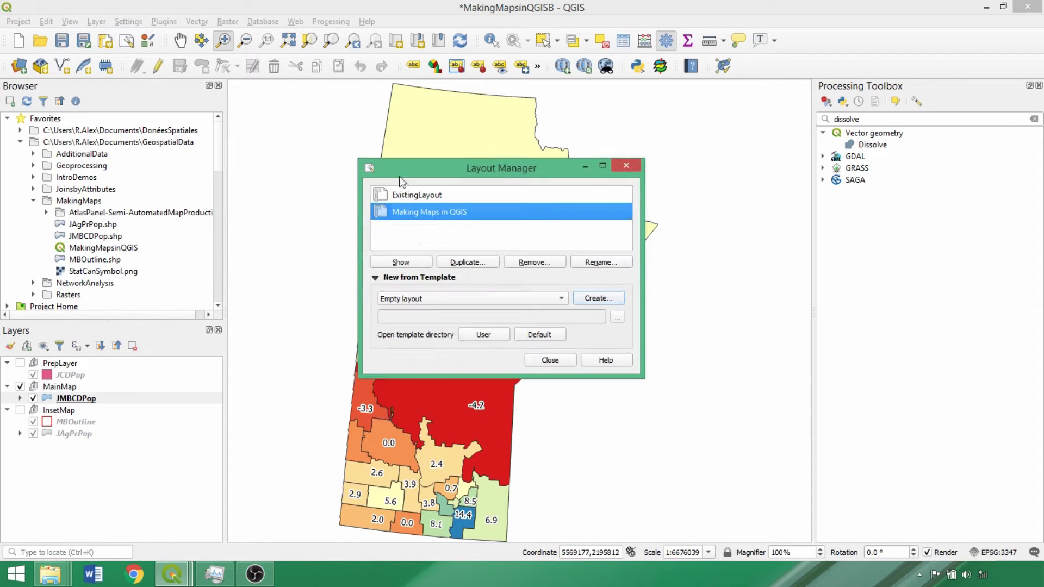
double_click(429, 213)
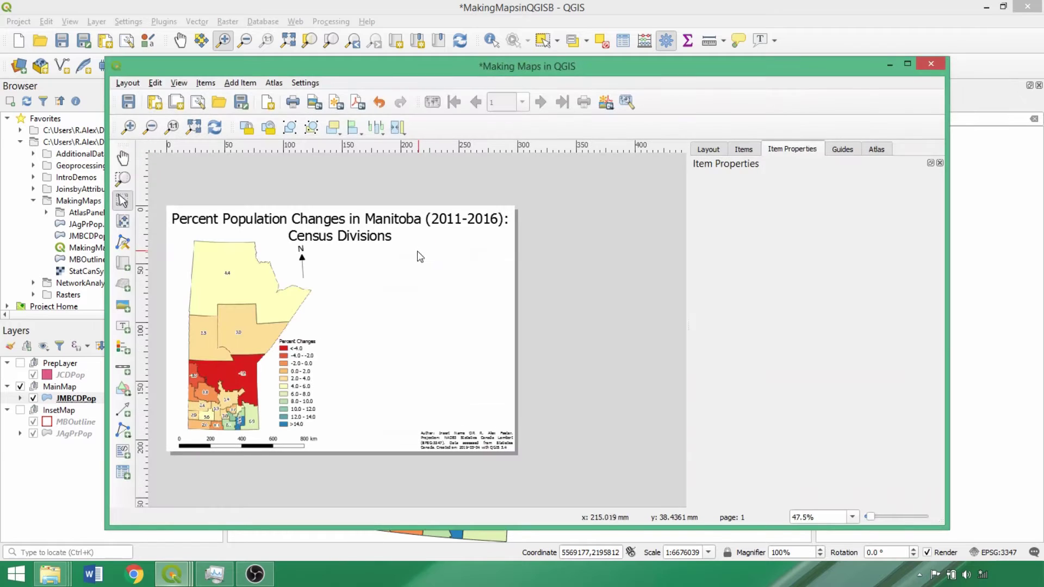
Hide the MainMap layer group and minimize the layouts dialog.
left_click(234, 291)
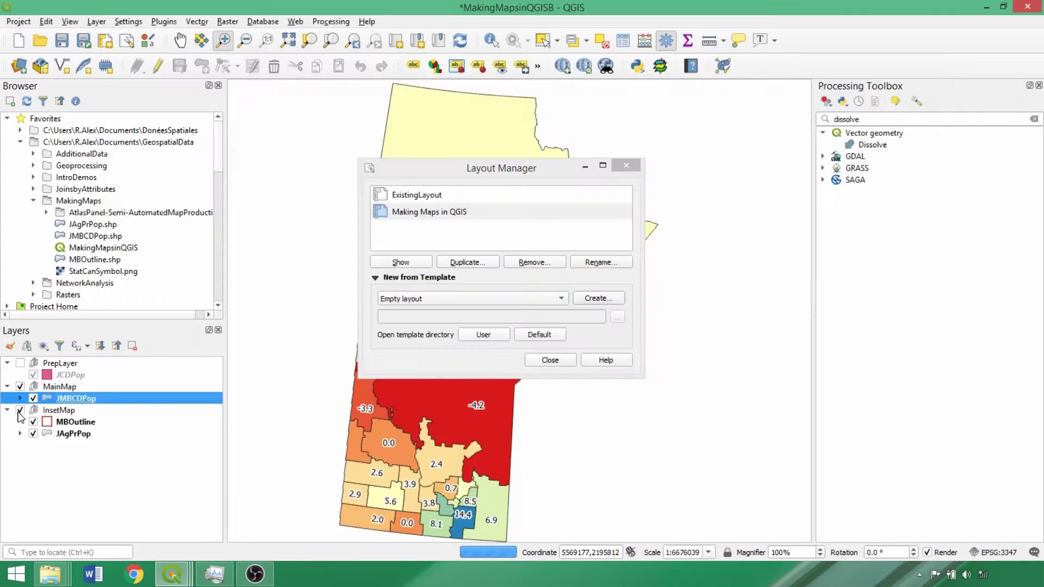
left_click(20, 386)
left_click(587, 172)
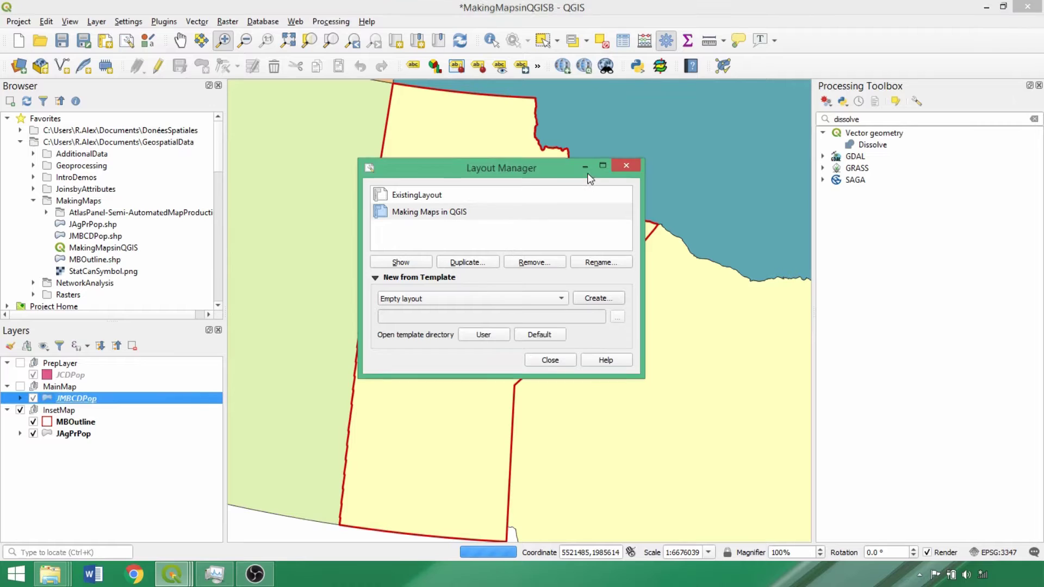
left_click(585, 168)
Make JAgPrPop the current layer, zoom to full Canada extent, and return to the layout.
left_click(62, 422)
left_click(67, 434)
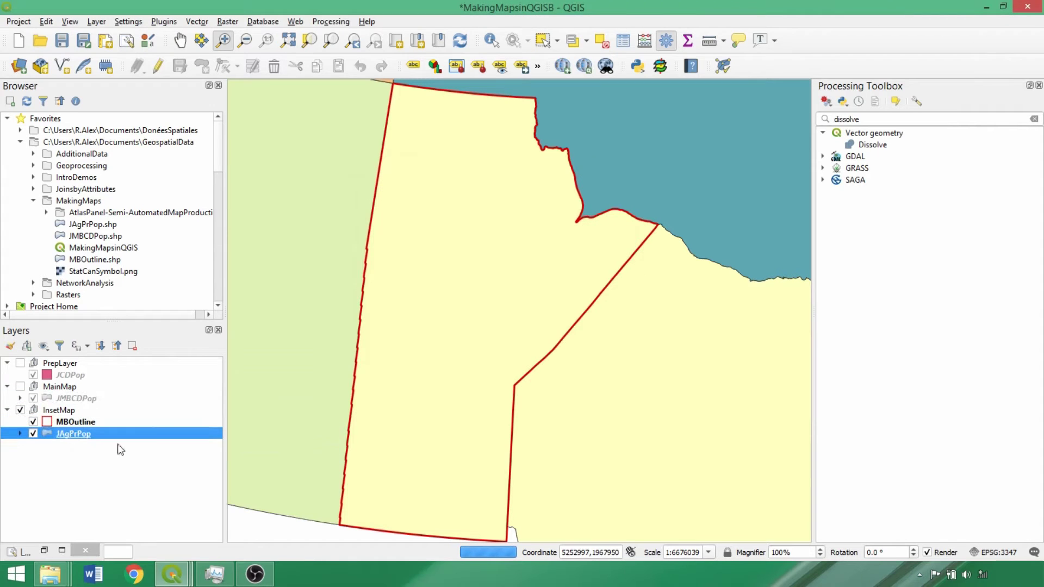
left_click(330, 40)
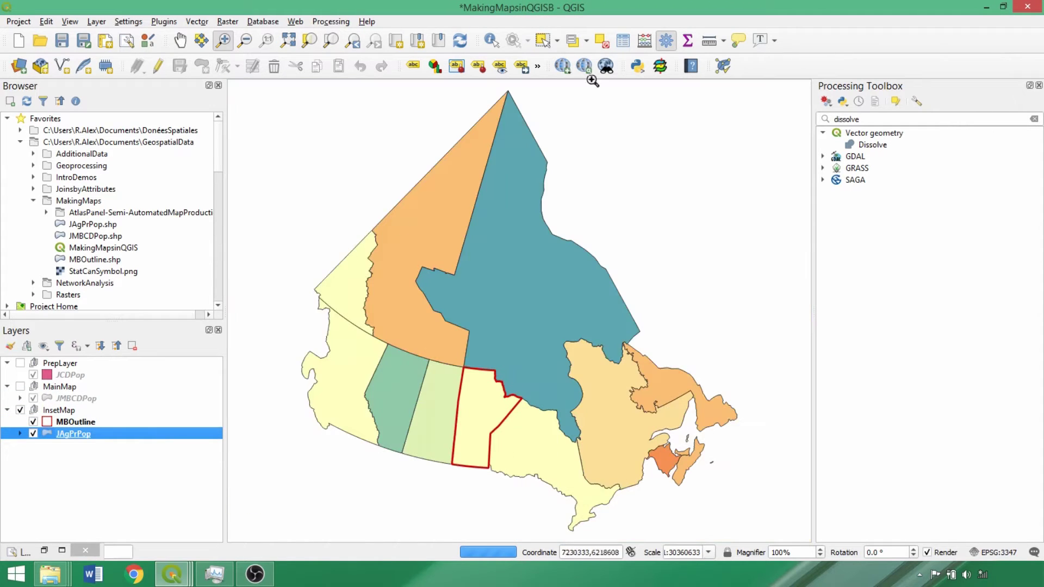
left_click(172, 573)
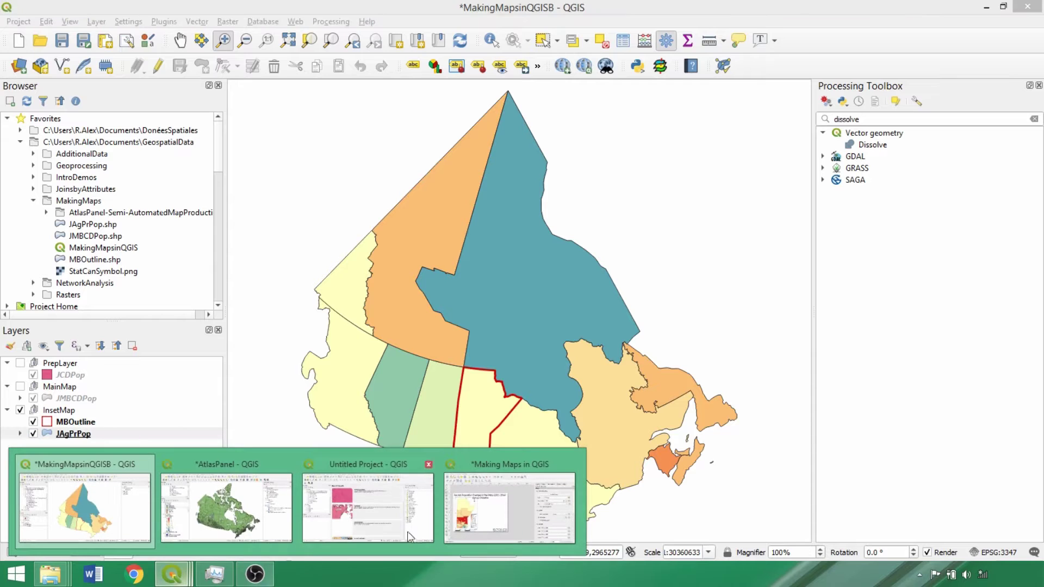
left_click(465, 509)
left_click(614, 340)
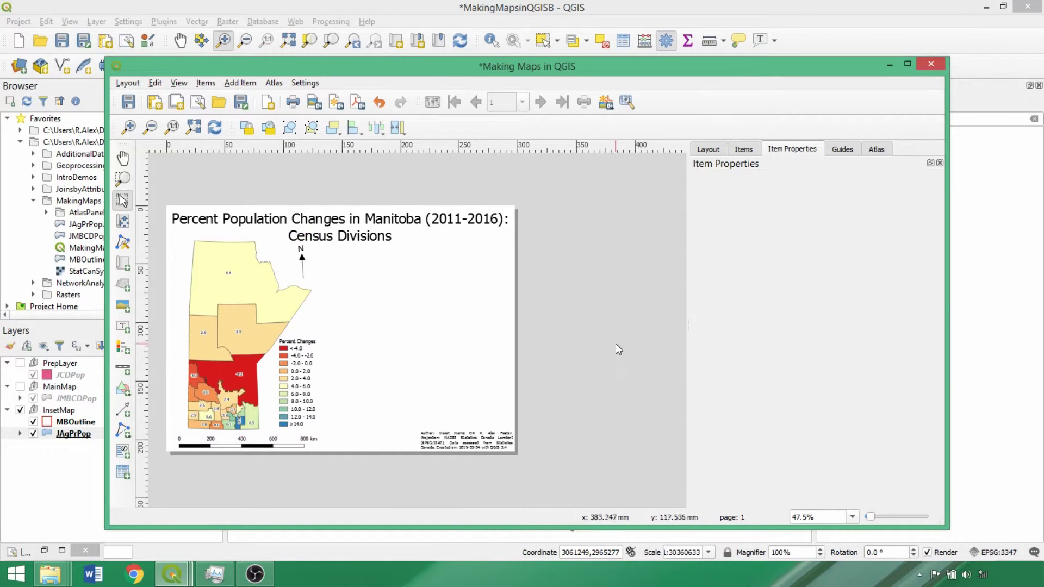
Draw Map 2 right of the Manitoba map with no background, plus a scale bar inside it.
left_click(123, 265)
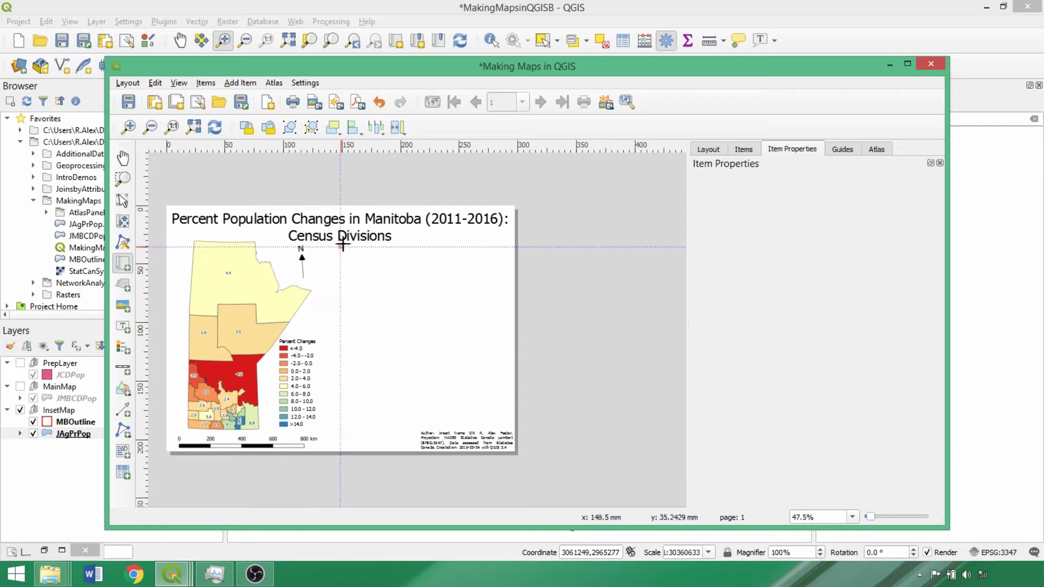
left_click_drag(340, 232, 467, 261)
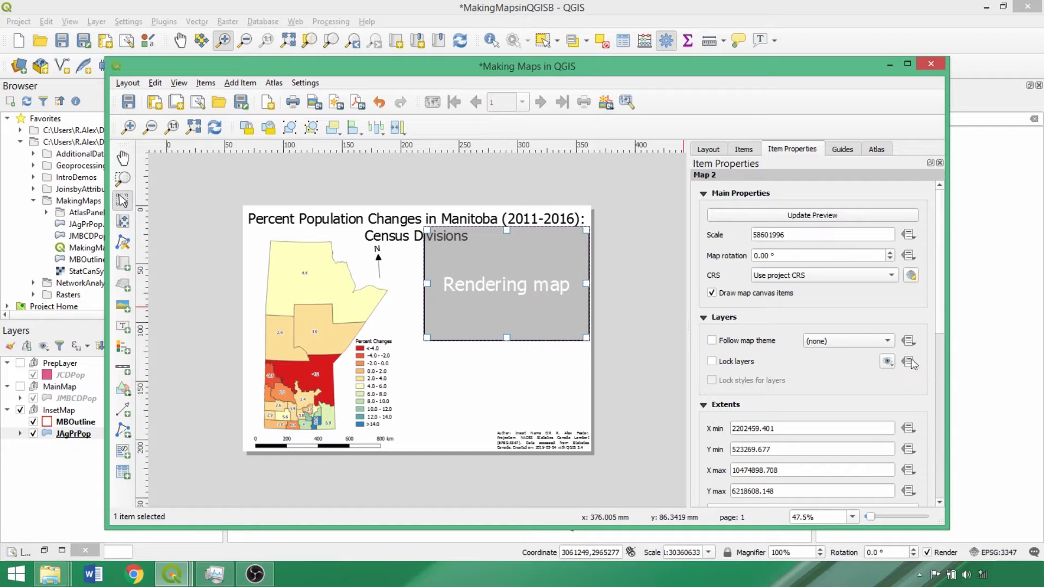
scroll(859, 370, "down", 3)
left_click(715, 493)
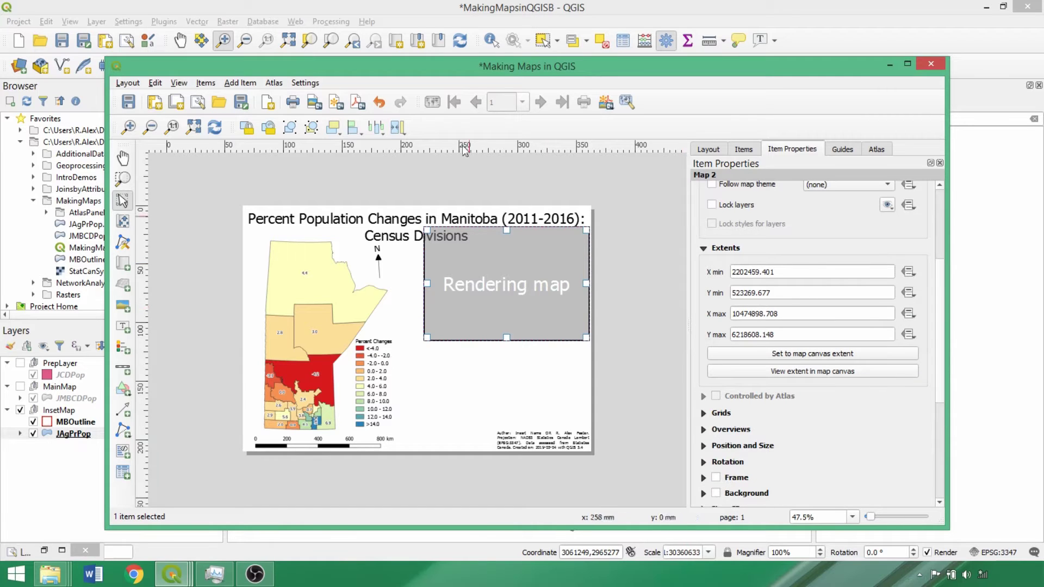
left_click(123, 368)
left_click_drag(480, 324, 533, 339)
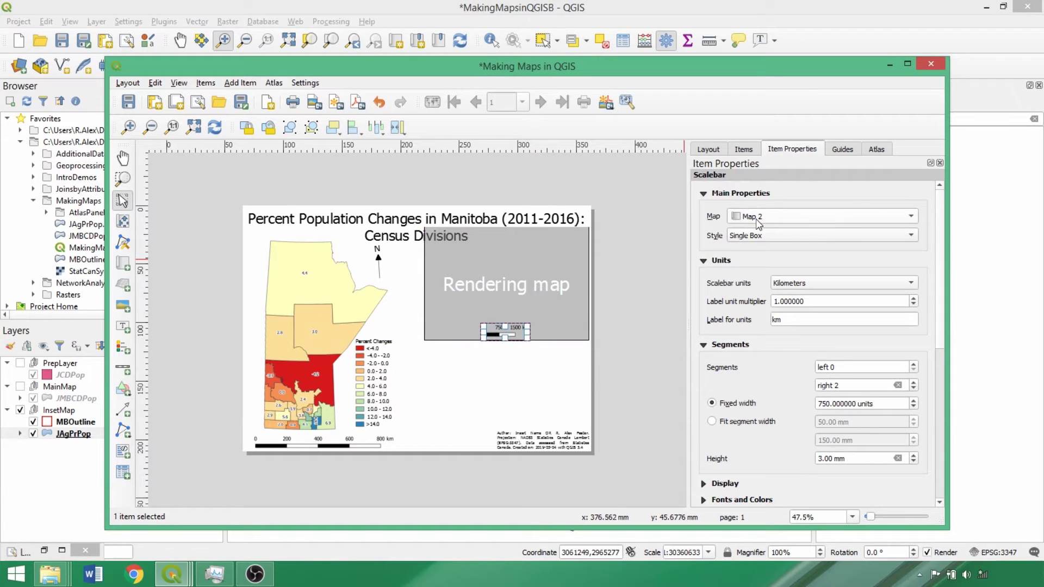
Make the Map 2 scale bar Numeric with Middle alignment, shrunk to the frame's bottom edge.
left_click(761, 235)
left_click(755, 305)
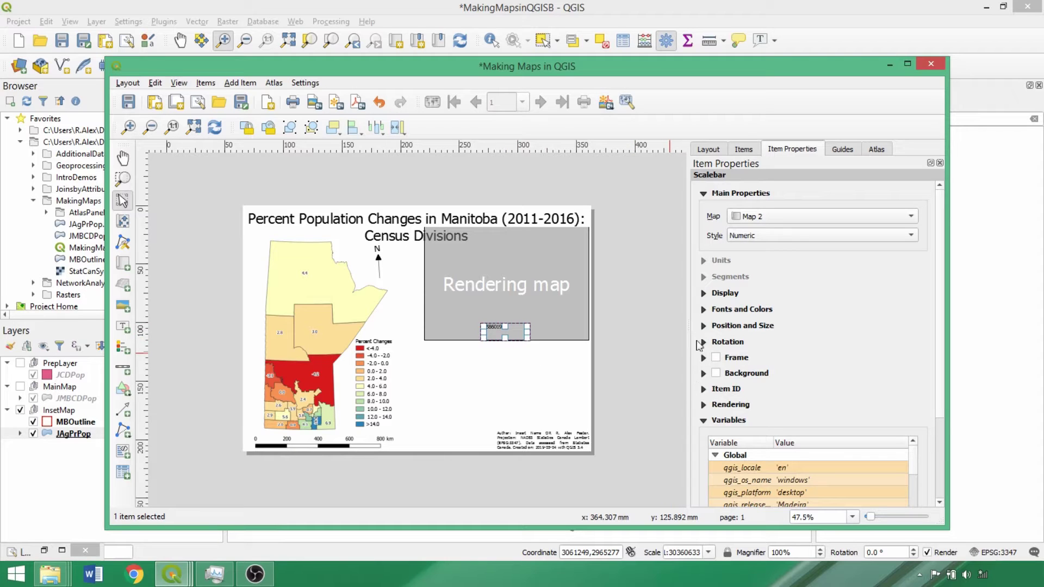
left_click(704, 294)
left_click(778, 412)
left_click(781, 427)
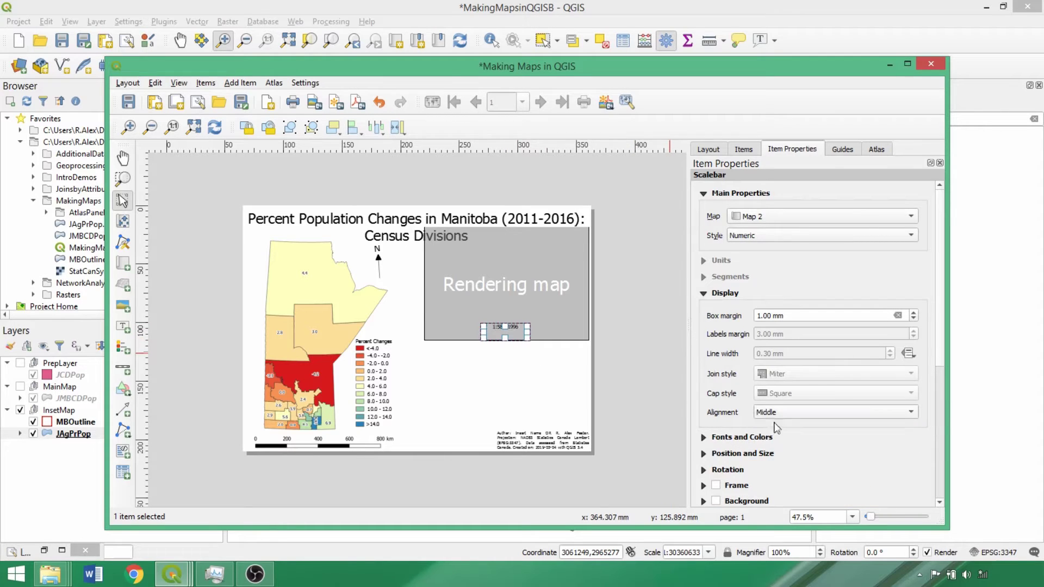
left_click_drag(509, 328, 506, 336)
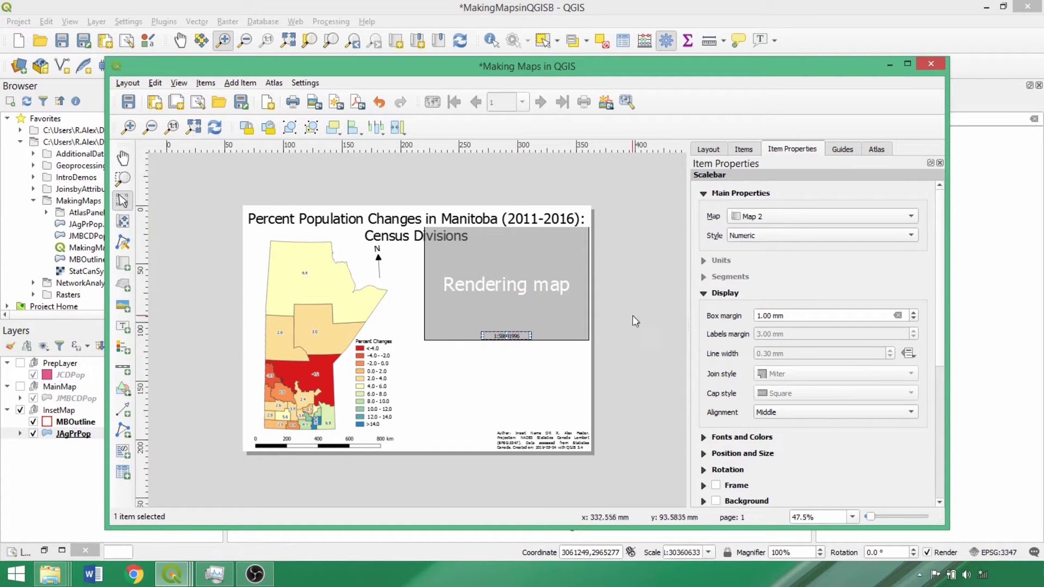
left_click(598, 346)
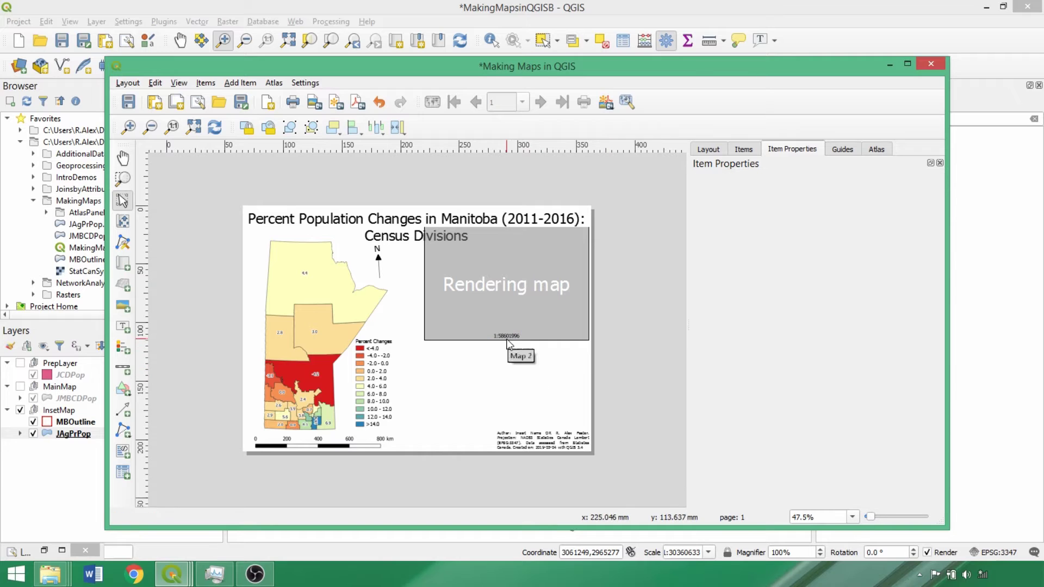
Override Map 2's scale with the data-defined expression 55000000.
scroll(508, 341, "up", 3)
scroll(532, 303, "down", 3)
left_click(531, 303)
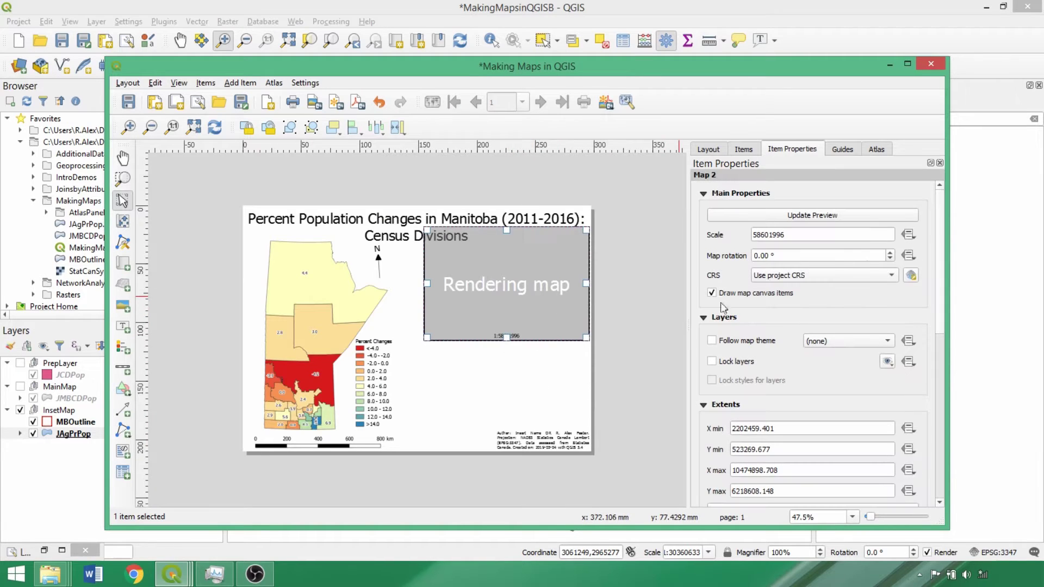
left_click(903, 235)
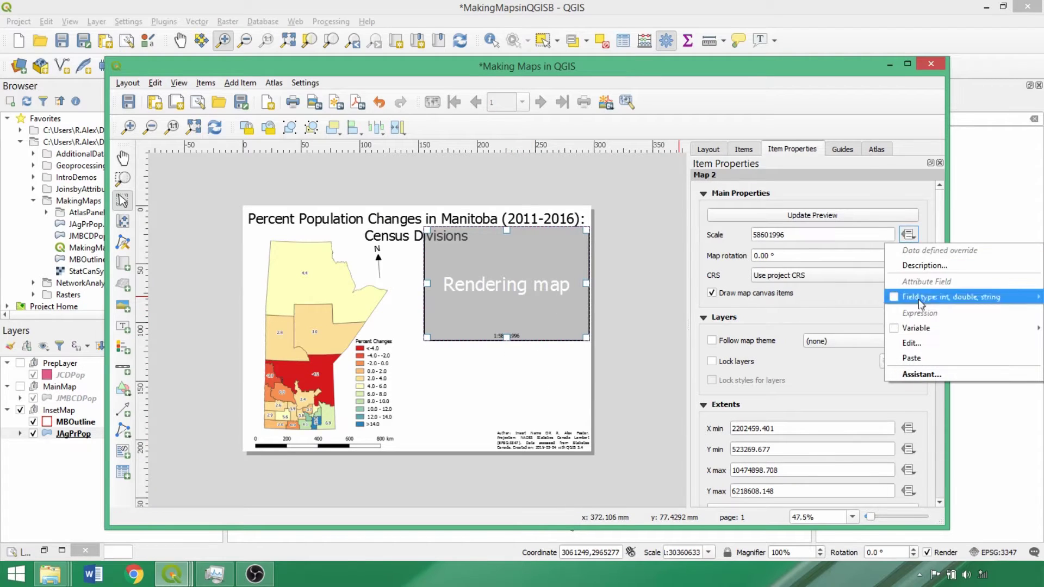
left_click(918, 347)
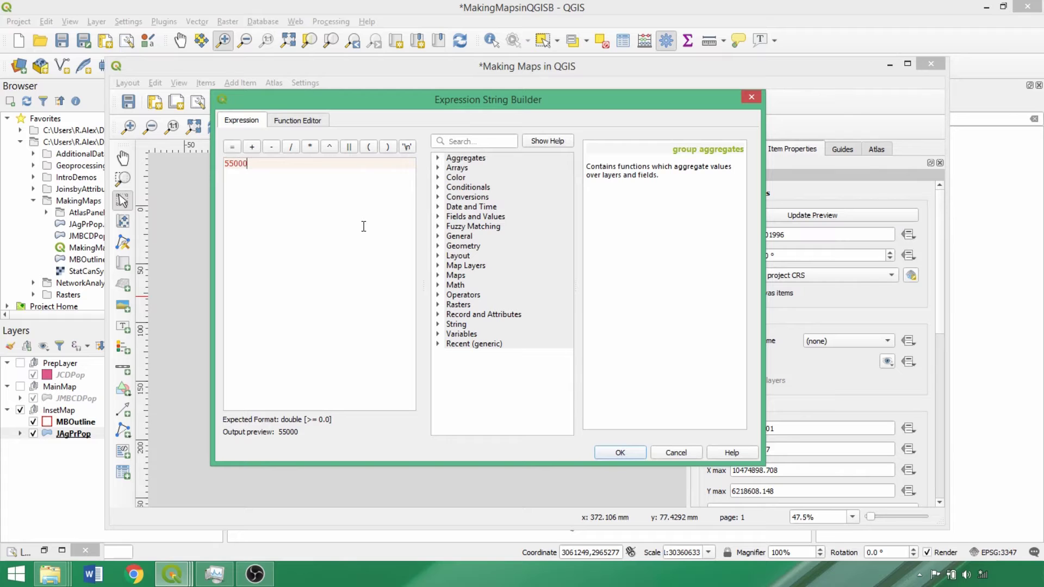
left_click(616, 453)
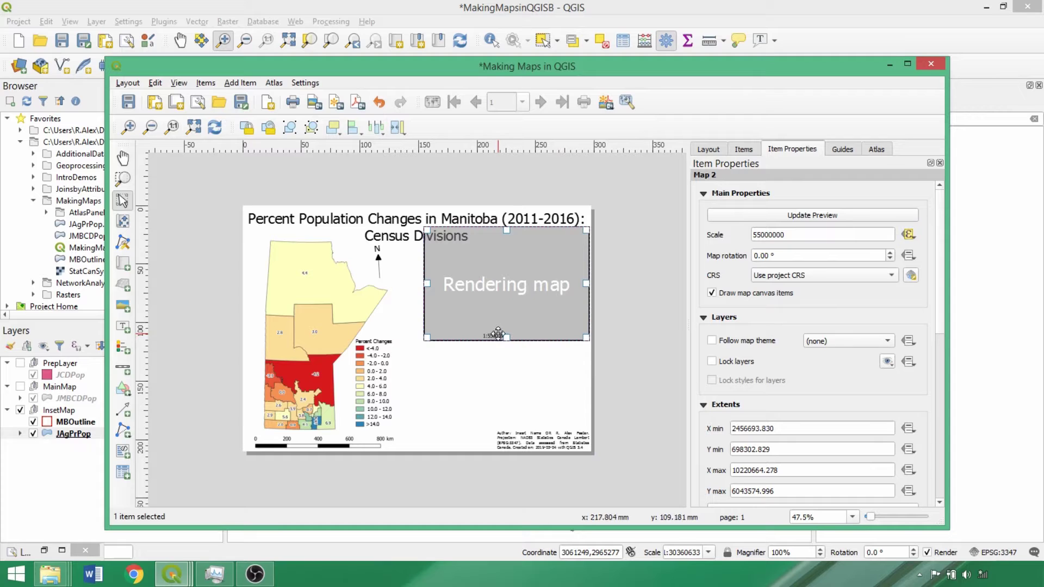
left_click(616, 361)
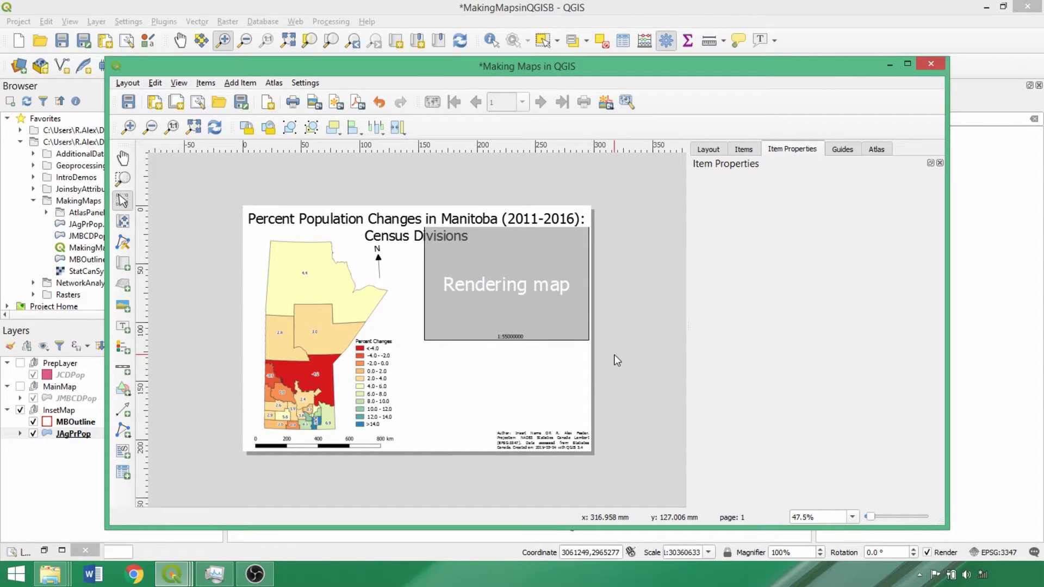
Add a picture frame at the page bottom showing StatCanSymbol.png, widened to fit the logo.
left_click(123, 309)
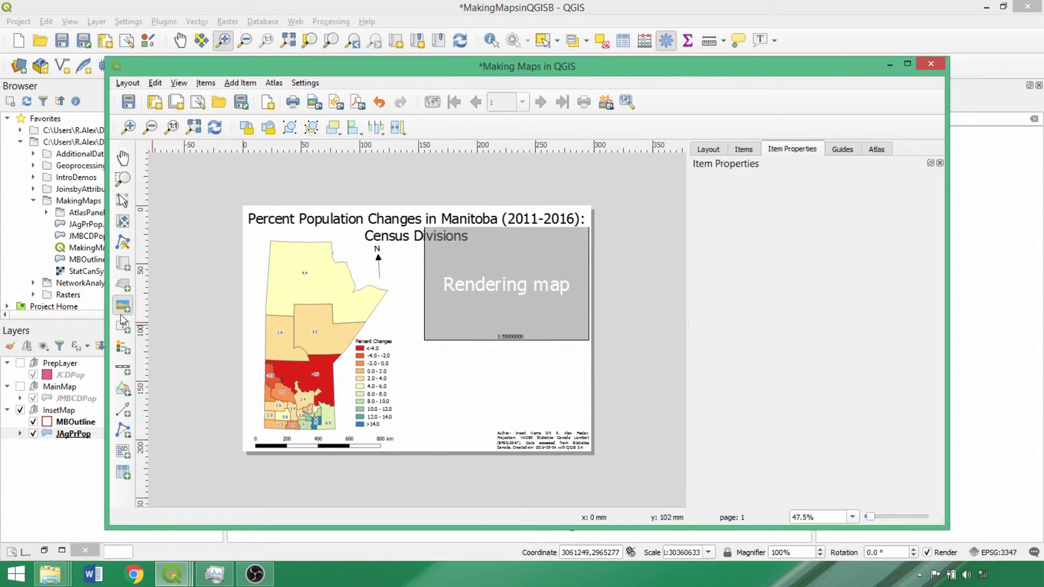
left_click_drag(409, 436, 492, 449)
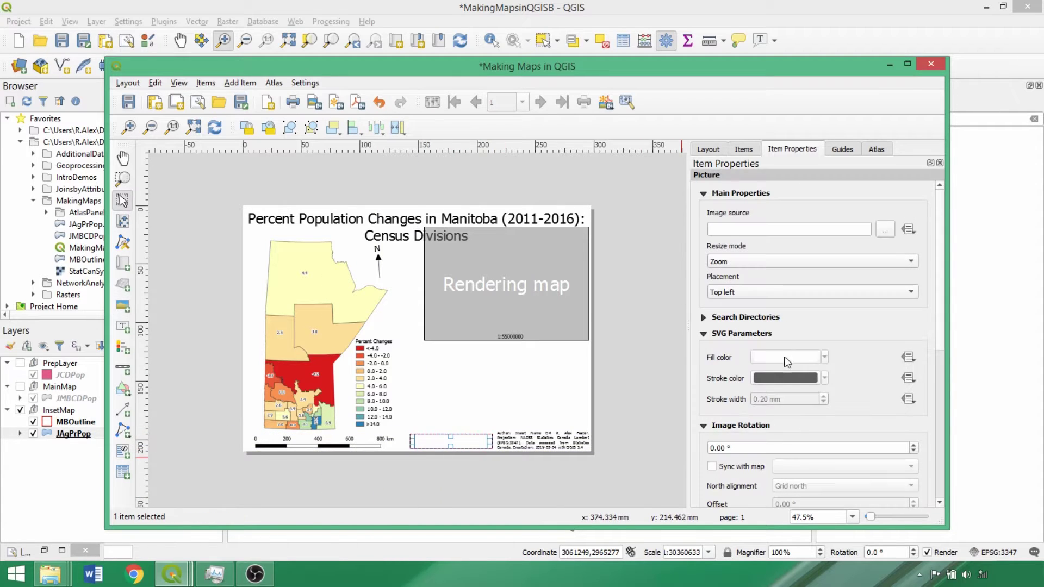
left_click(885, 230)
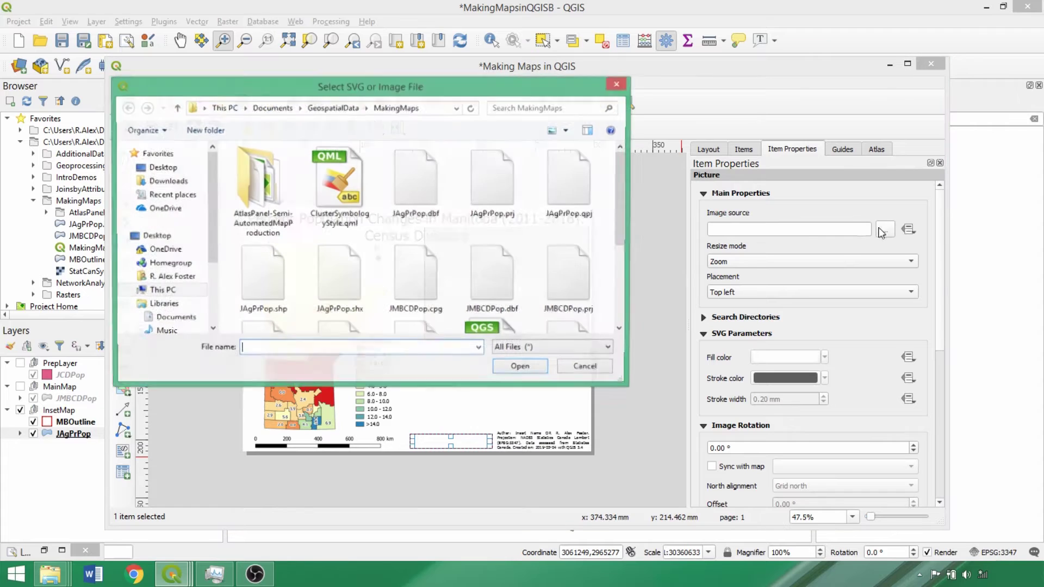
scroll(605, 315, "down", 4)
left_click(602, 316)
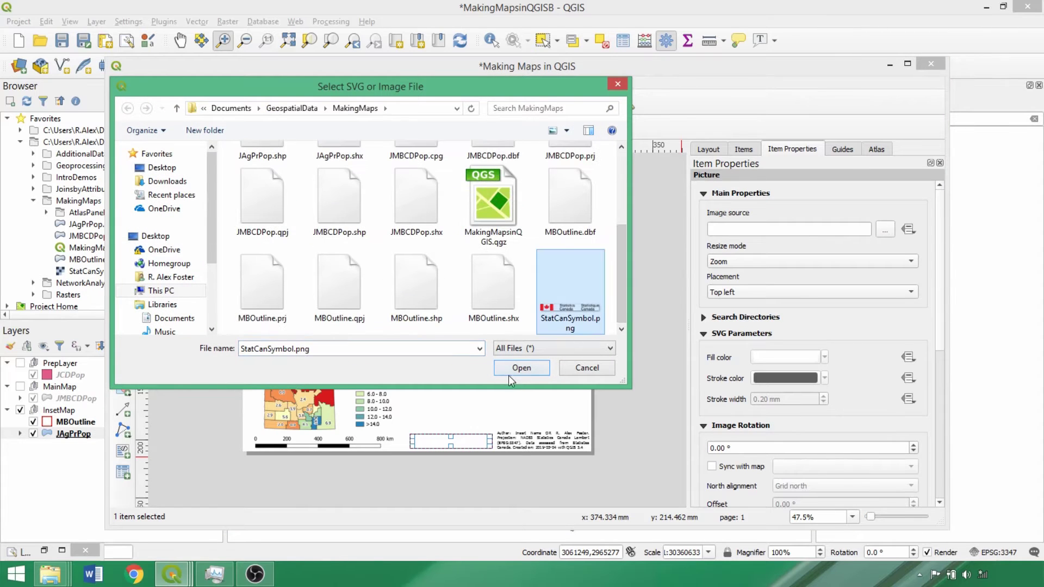
left_click(528, 368)
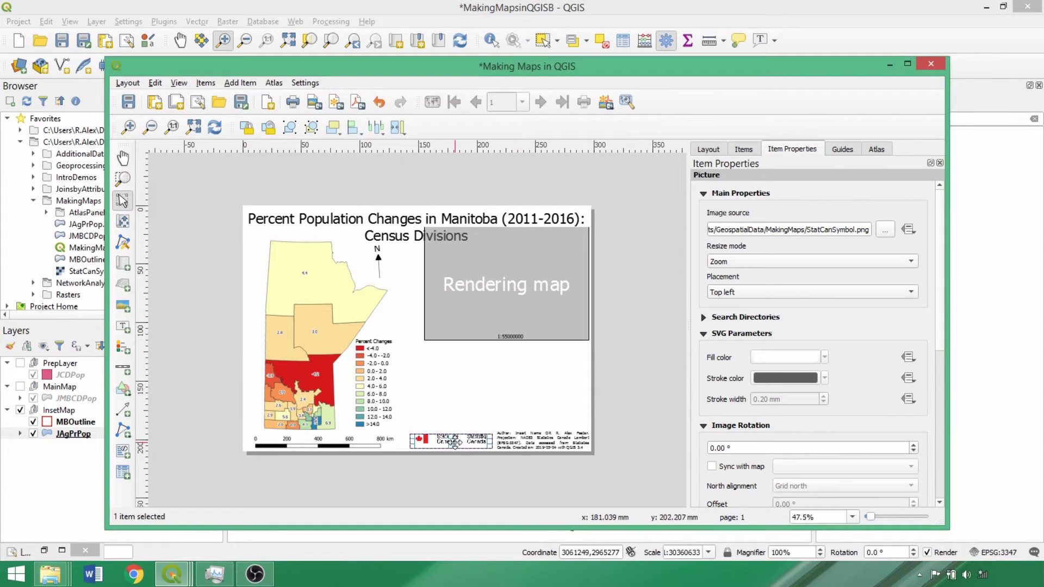
left_click_drag(409, 449, 400, 449)
left_click_drag(487, 434, 488, 435)
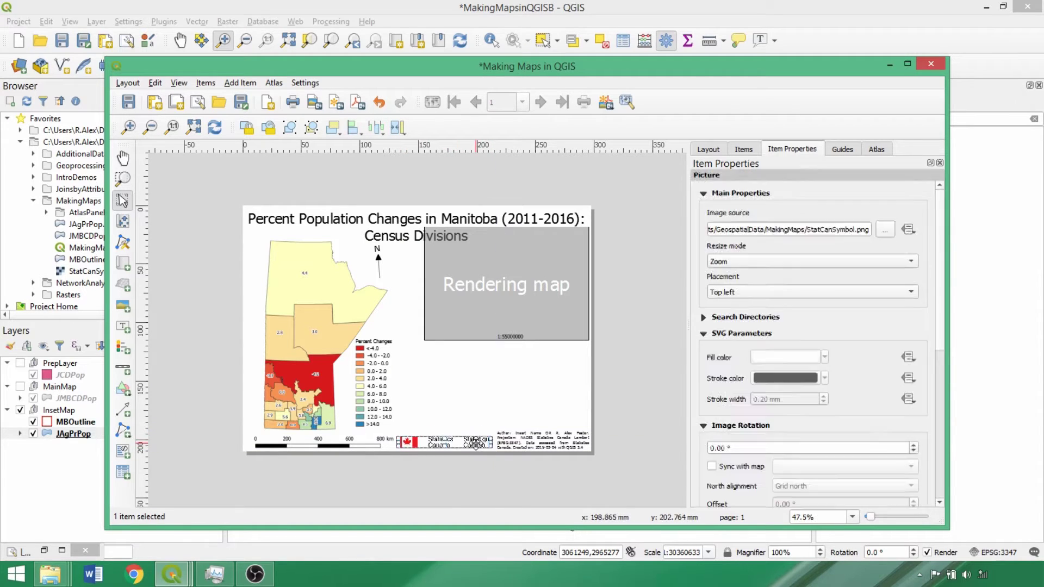
left_click(123, 472)
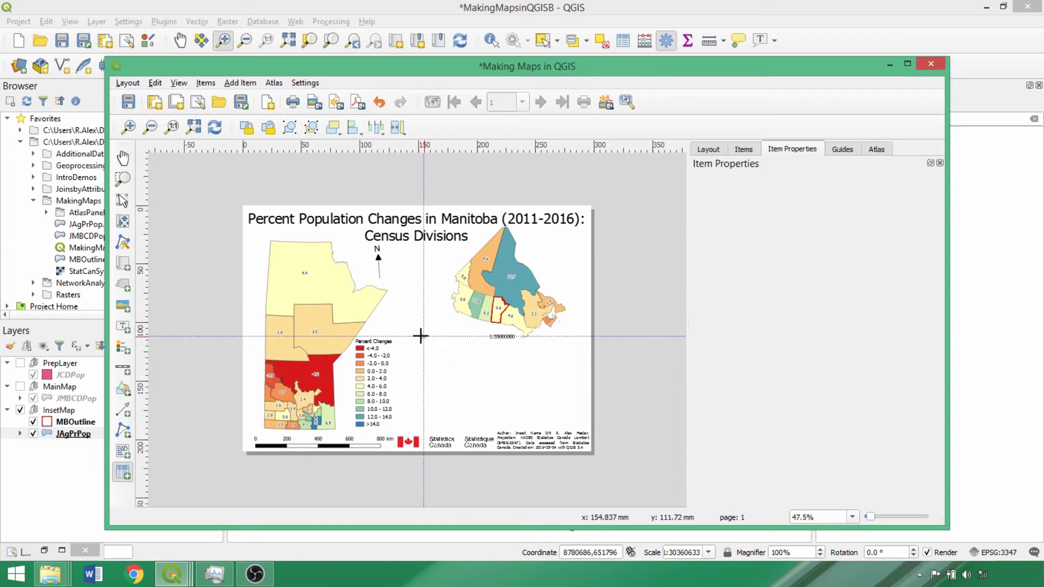
Draw an attribute table under the Canada inset using the JMBCDPop layer and open its Attributes settings.
mouse_move(422, 336)
left_mouse_down()
mouse_move(511, 419)
mouse_move(553, 415)
mouse_move(587, 431)
left_mouse_up()
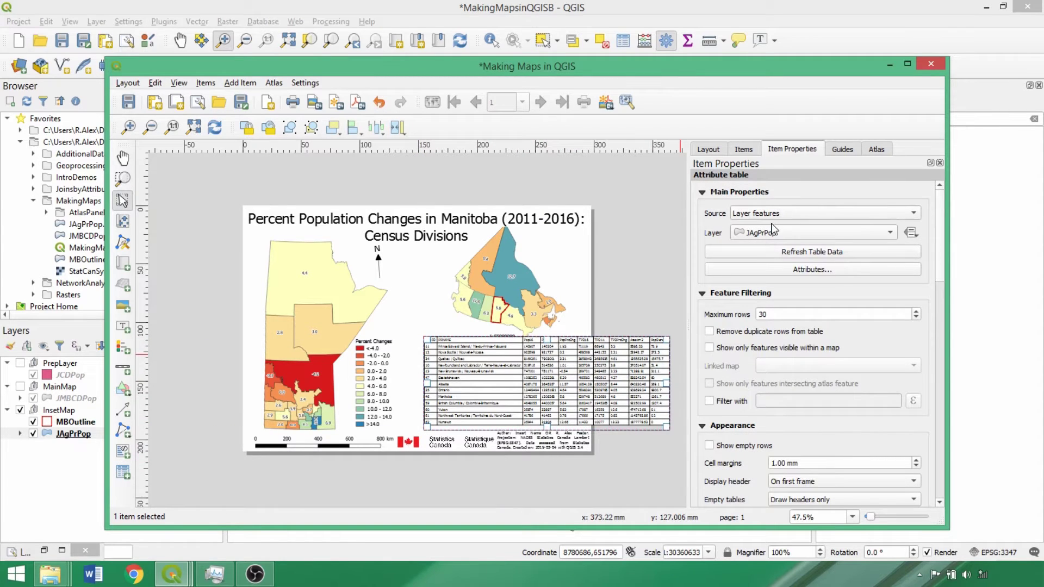
left_click(771, 233)
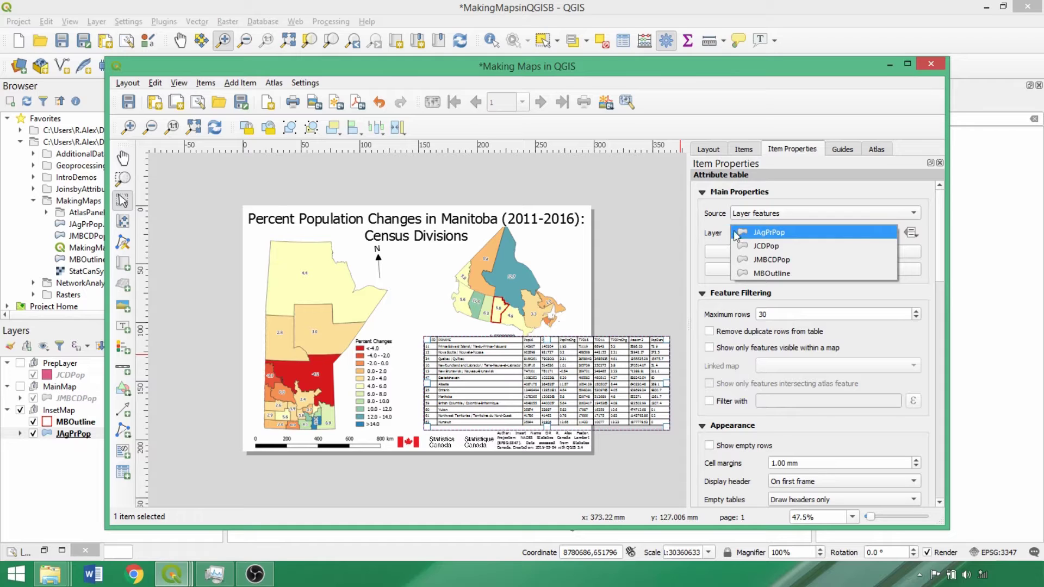
left_click(759, 260)
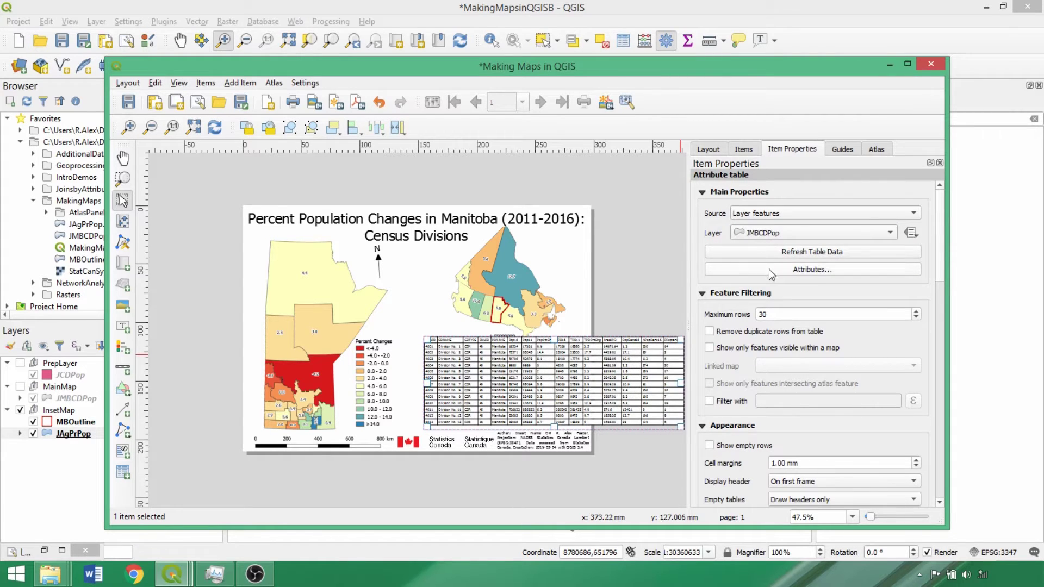
left_click(769, 269)
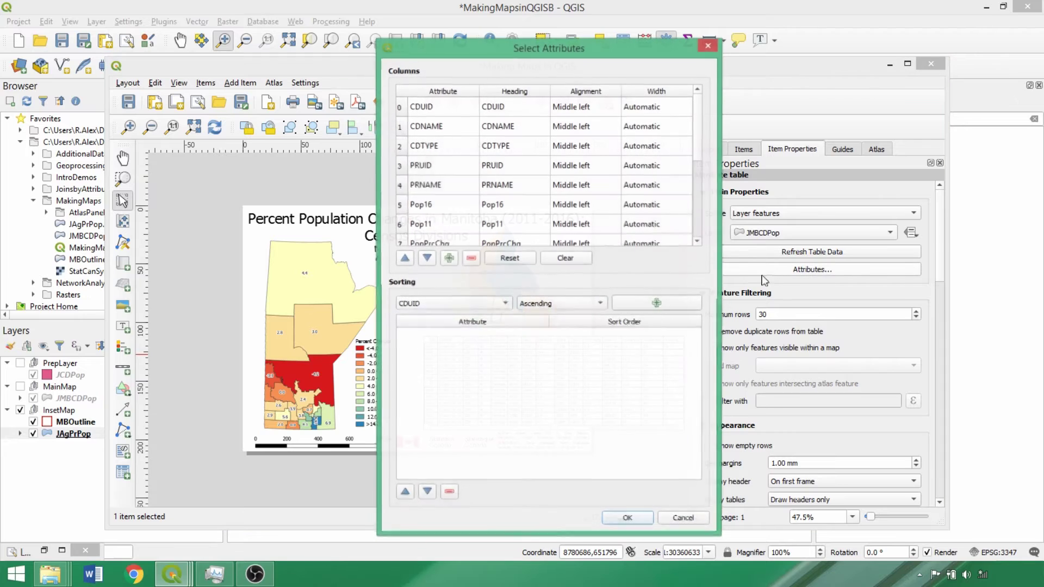
Remove the CDUID, PRUID, PRNAME, CDTYPE, TPD16, TPD11, TPDPrcChg and AreaKM2 columns.
double_click(413, 105)
left_click(405, 127, "ctrl")
left_click(397, 172, "ctrl")
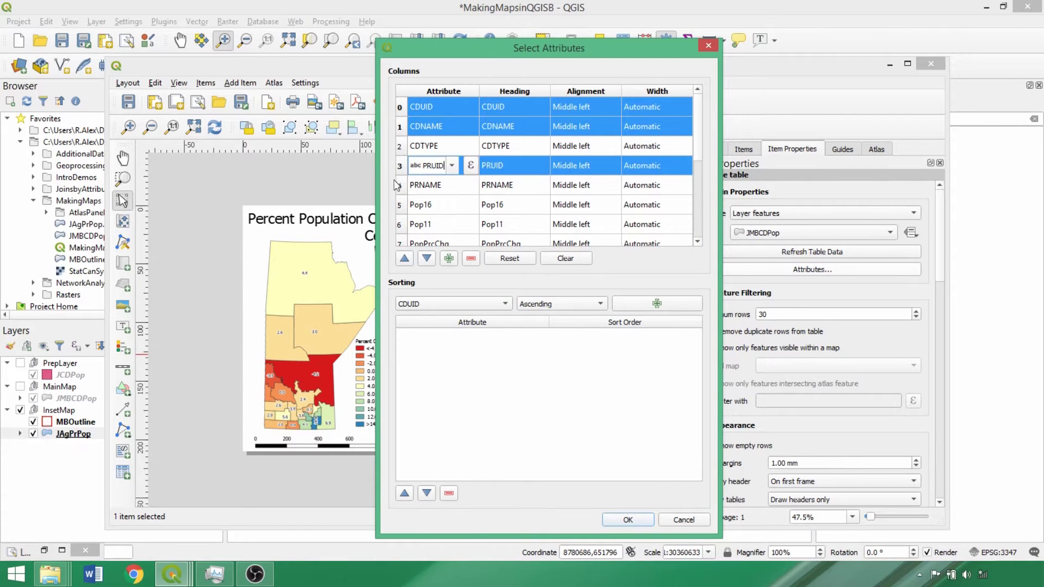
left_click(401, 186, "ctrl")
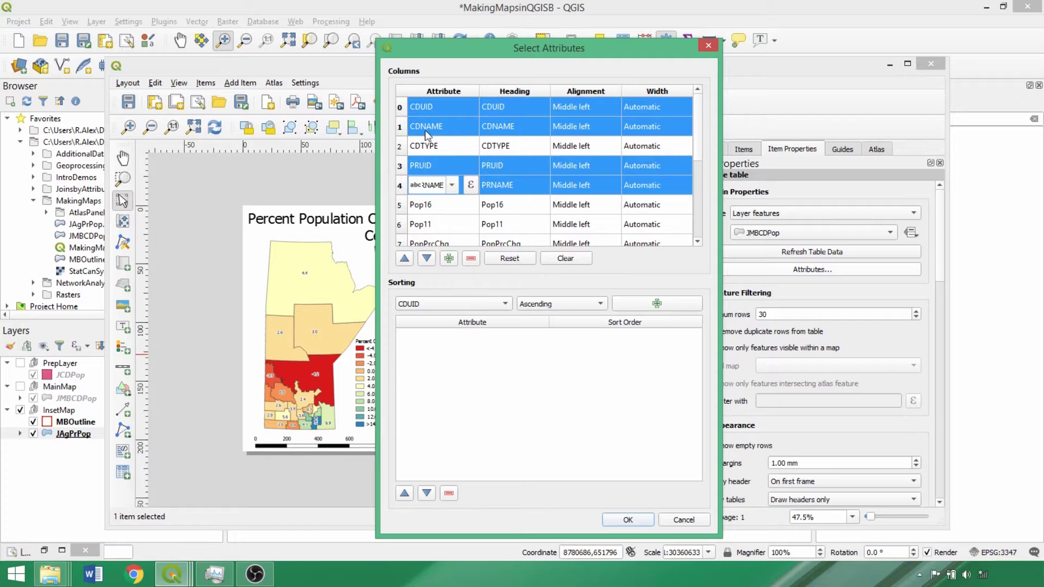
left_click(403, 130, "ctrl")
left_click(402, 148, "ctrl")
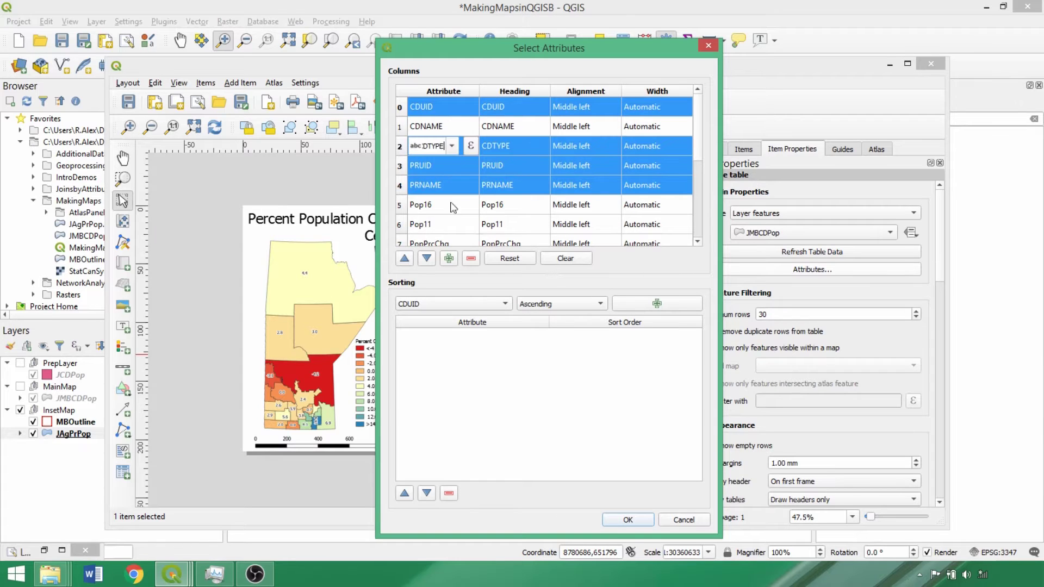
left_click_drag(702, 175, 703, 208)
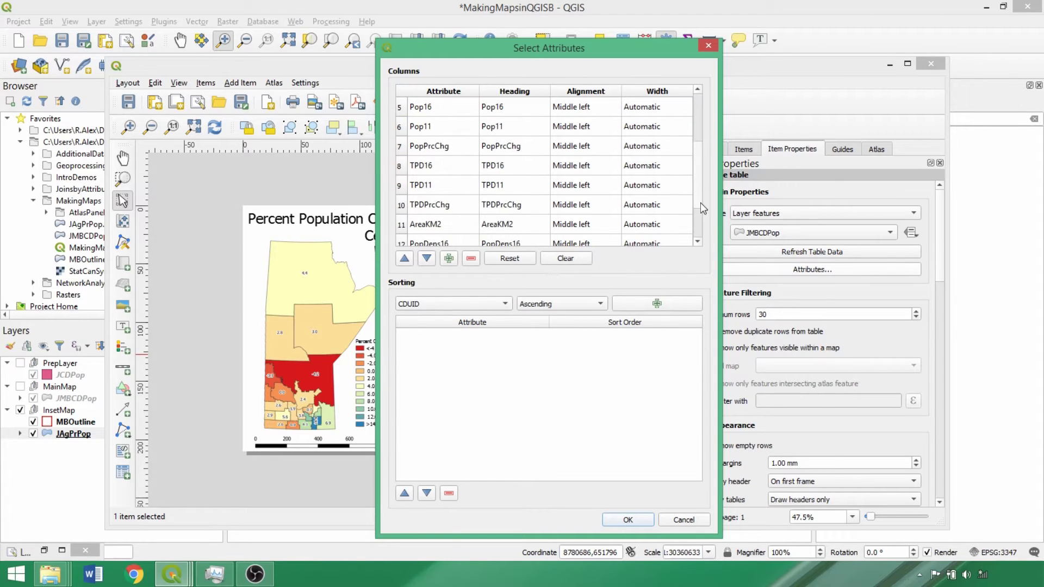
left_click(401, 166, "ctrl")
left_click(401, 186, "ctrl")
left_click(401, 205, "ctrl")
left_click(402, 224, "ctrl")
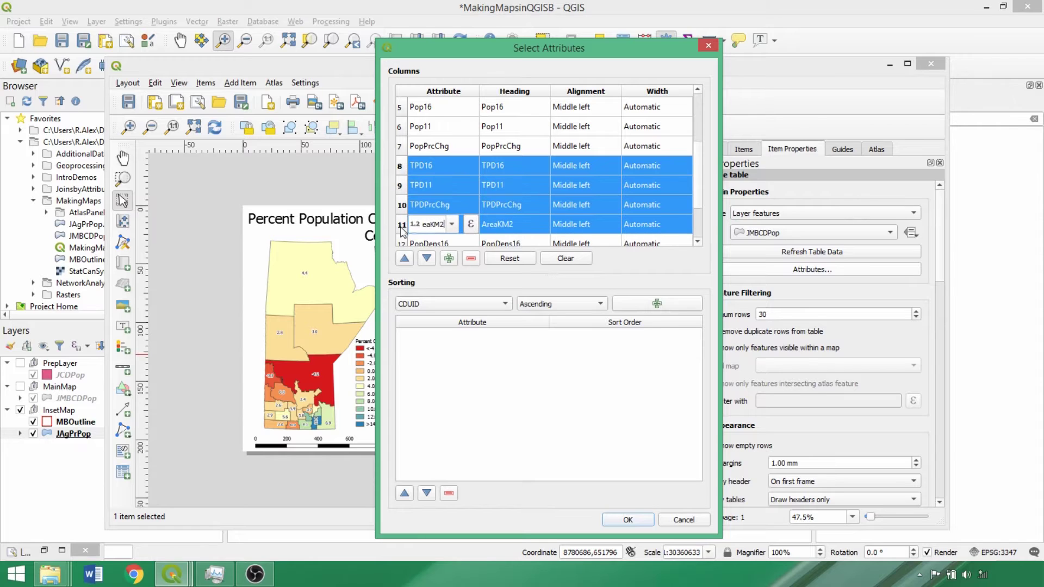
left_click(471, 259)
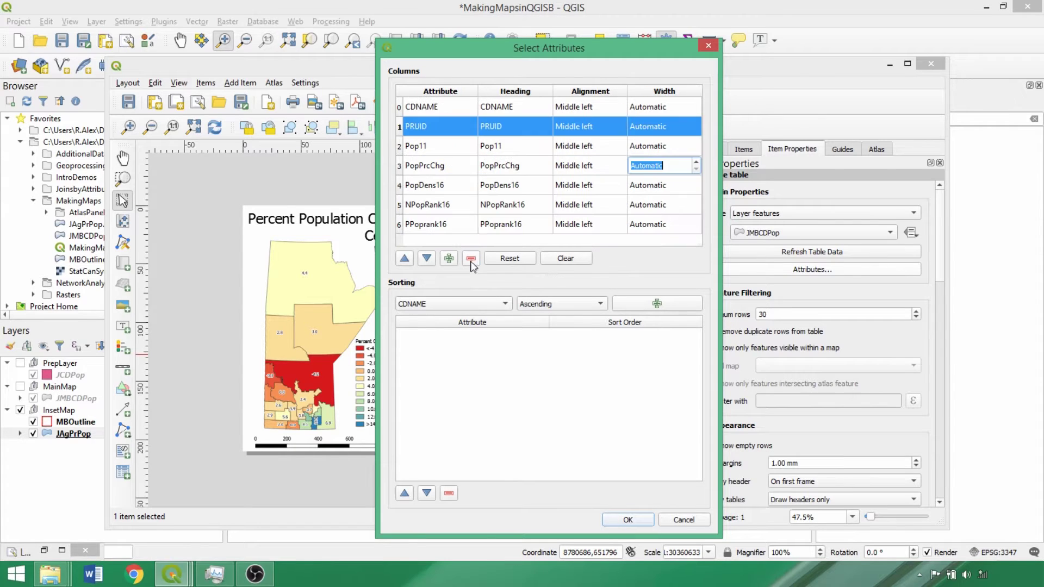
Head the CDNAME column 'Name' and set the second column's field to Pop16.
double_click(501, 108)
type("Name")
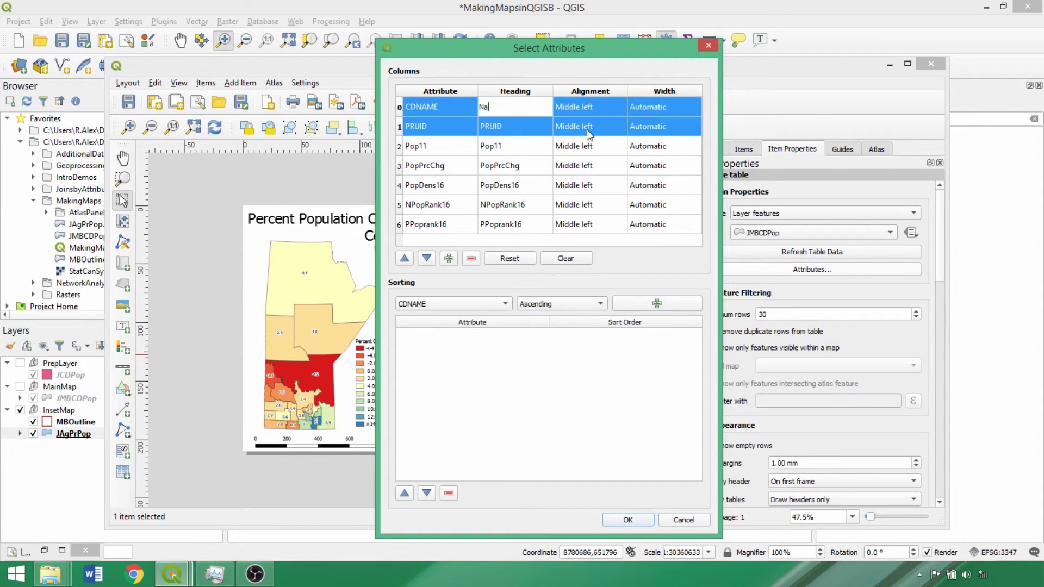
double_click(426, 128)
left_click(449, 126)
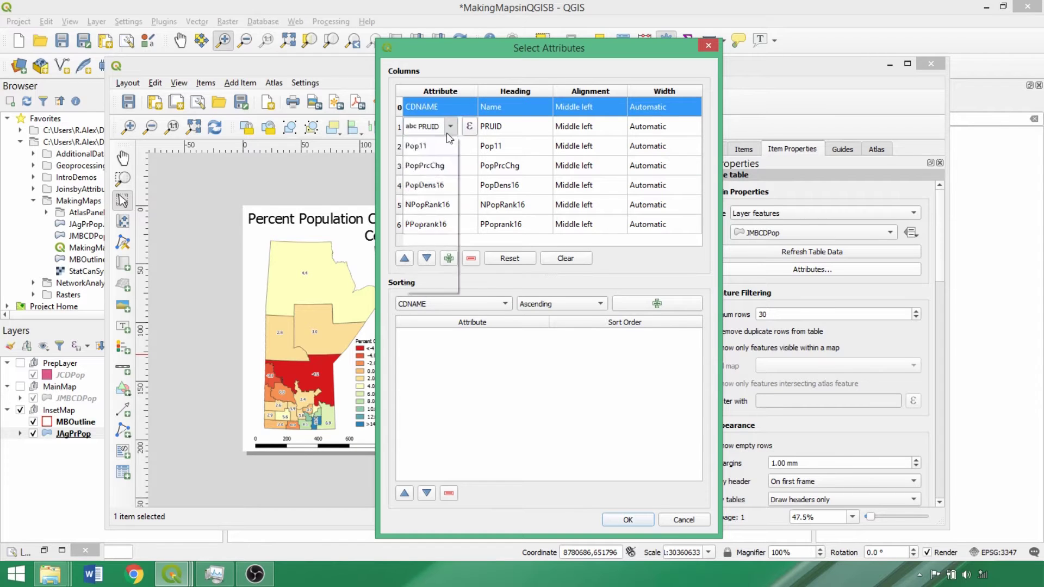
left_click(435, 222)
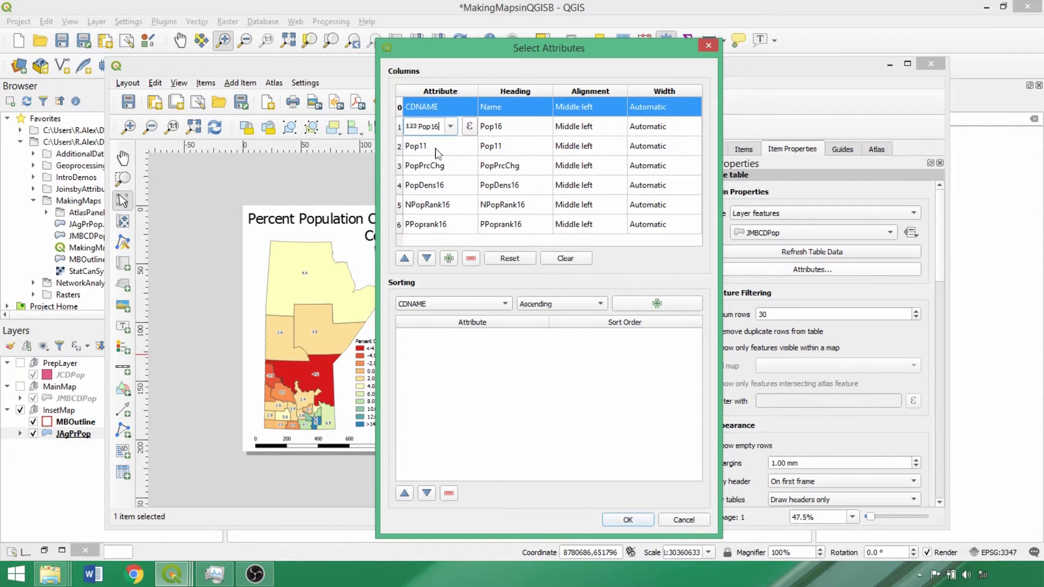
double_click(503, 107)
Rename headings to Population 2016, Population 2011, Percent Change, Density, Rank (CA) and Rank (MB).
double_click(514, 129)
type("Po")
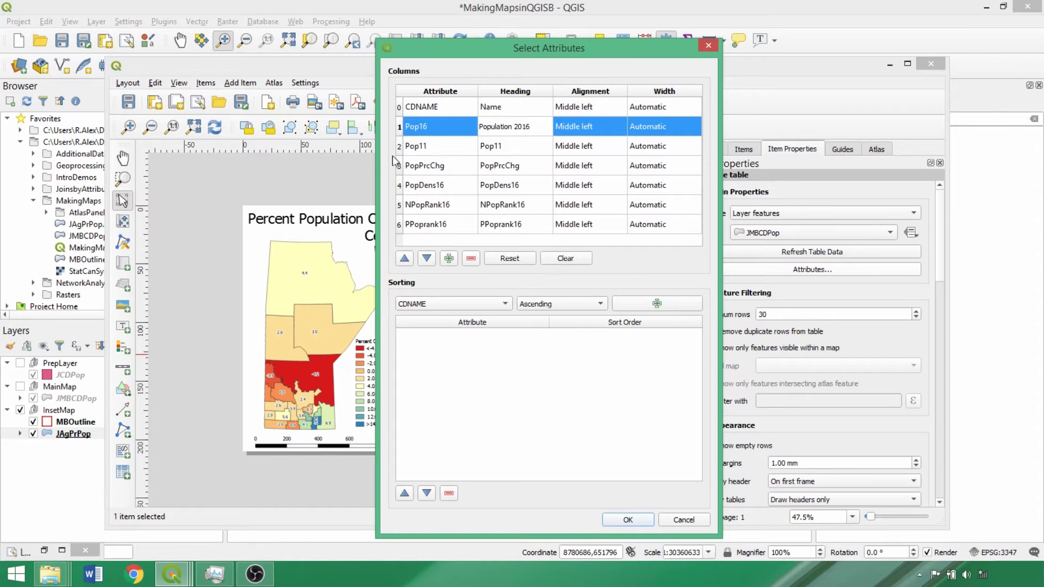
double_click(525, 147)
type("Population 20")
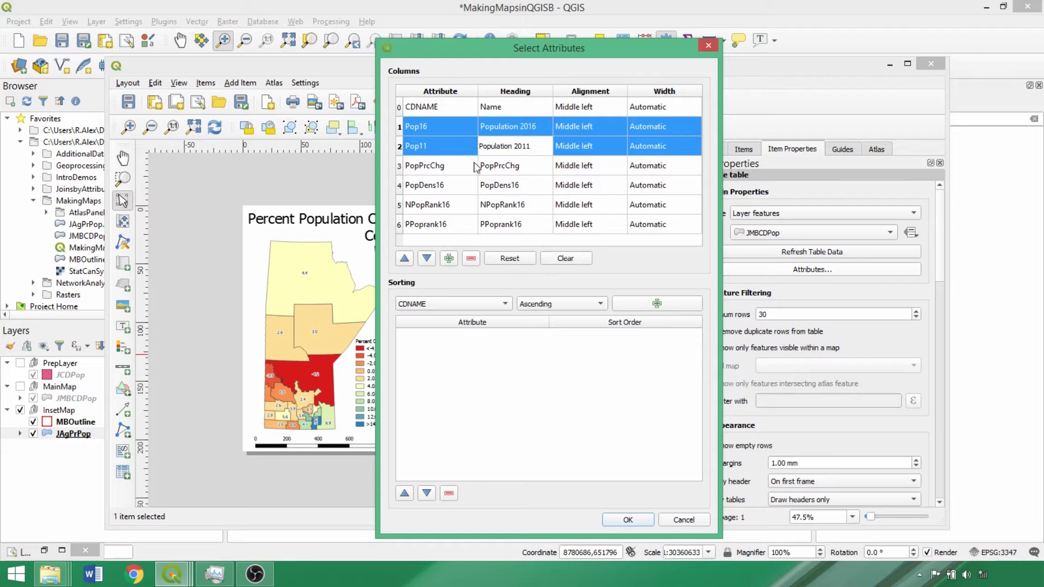
double_click(479, 165)
type("Pe")
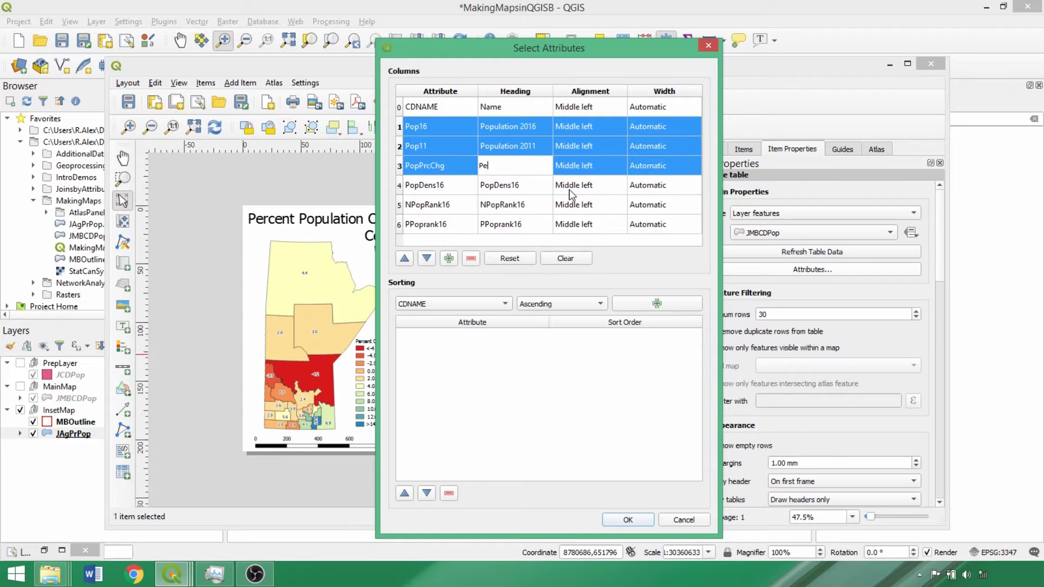
double_click(517, 186)
type("Density")
double_click(537, 205)
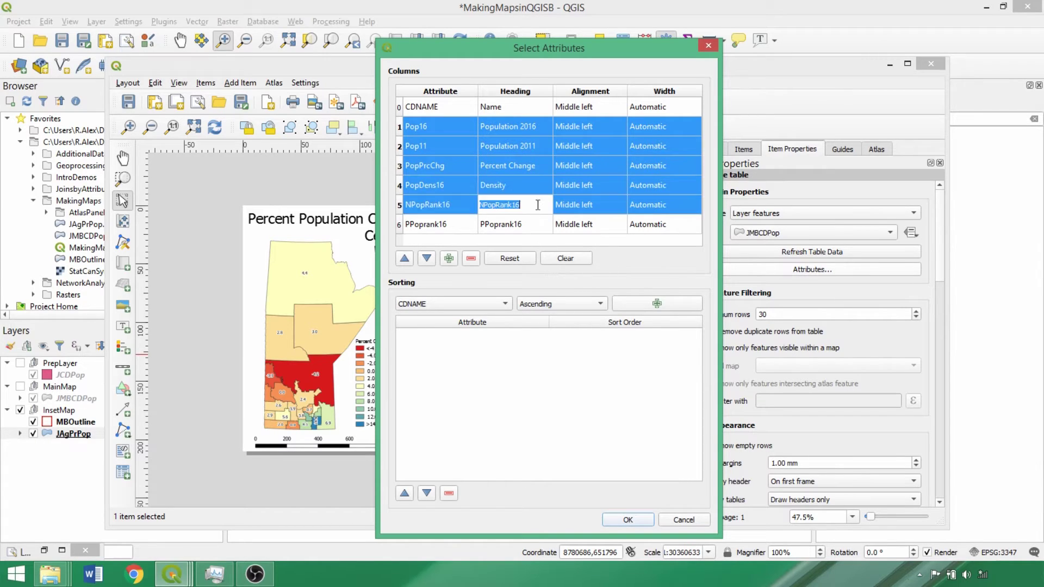
type("Rank (CA_")
double_click(530, 226)
type("Rank (MB")
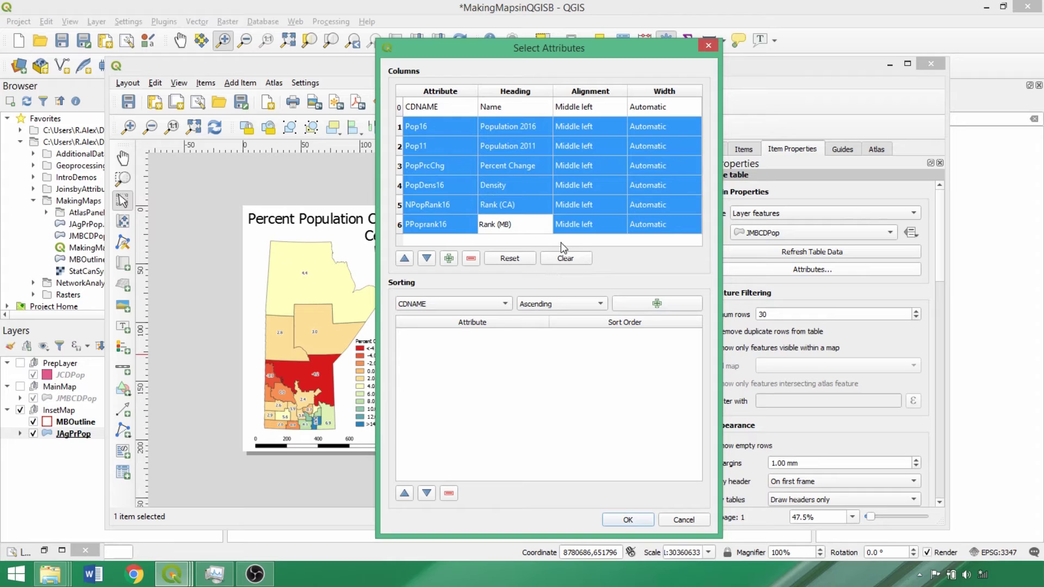
Sort the table ascending by CDNAME then PPoprank16 and apply the changes.
left_click(626, 303)
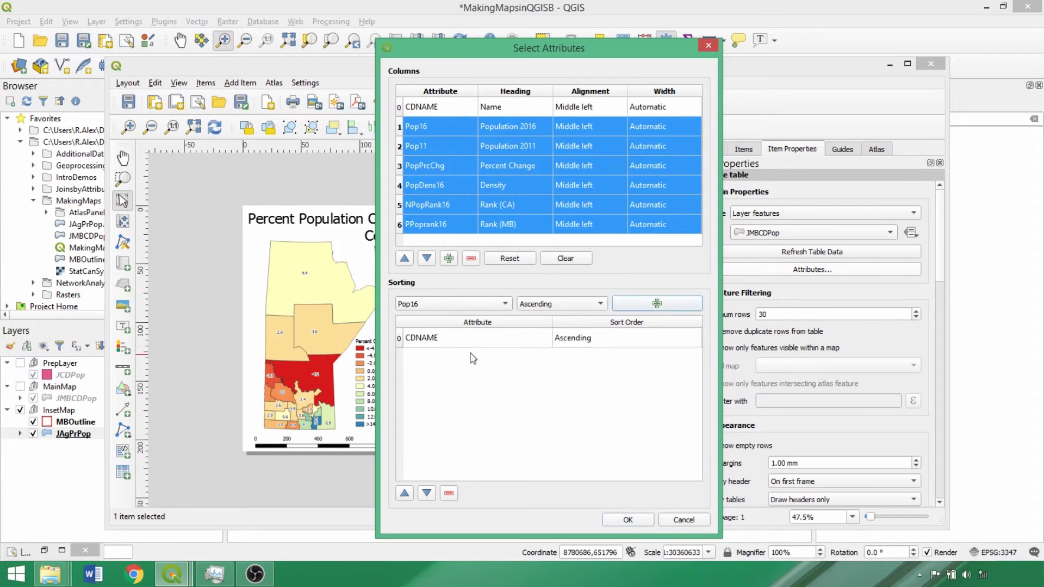
left_click(492, 305)
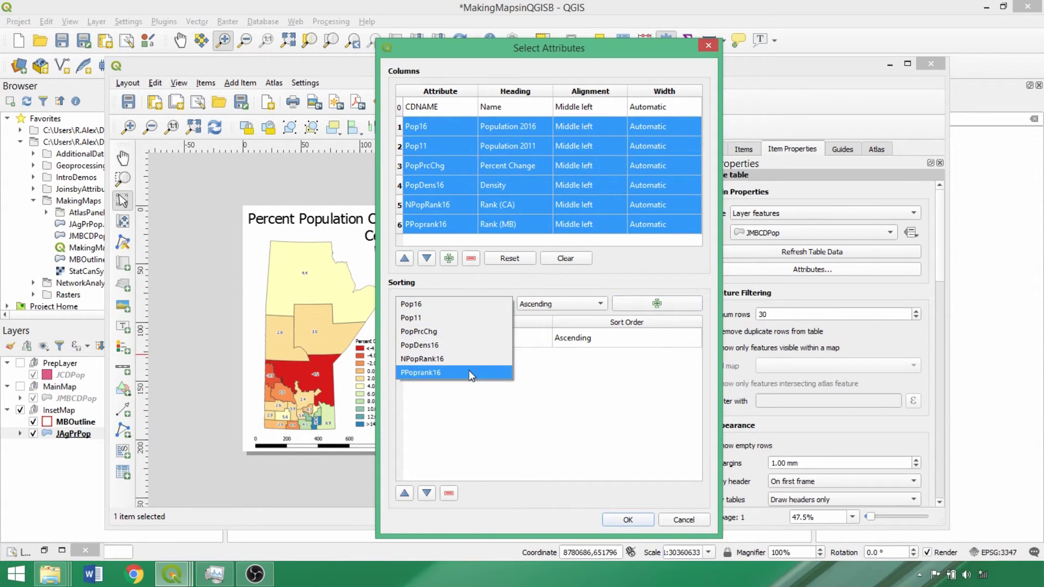
left_click(468, 371)
left_click(656, 303)
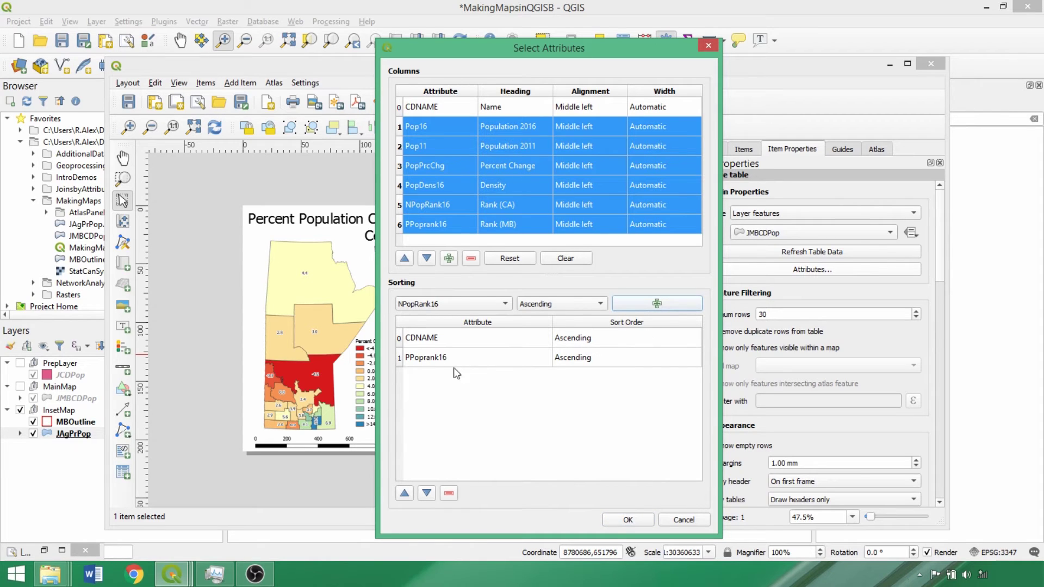
left_click(620, 521)
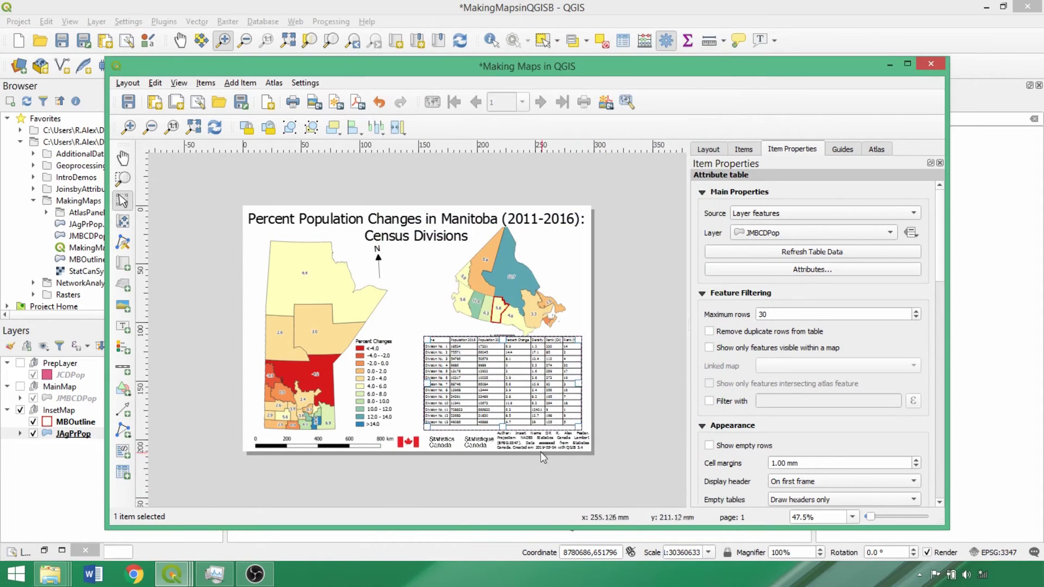
Lengthen the table to show 21 rows and shade its even rows light grey (#e5e4e4).
left_click_drag(468, 363, 500, 387)
mouse_move(500, 430)
left_mouse_down()
mouse_move(500, 481)
mouse_move(500, 429)
left_mouse_up()
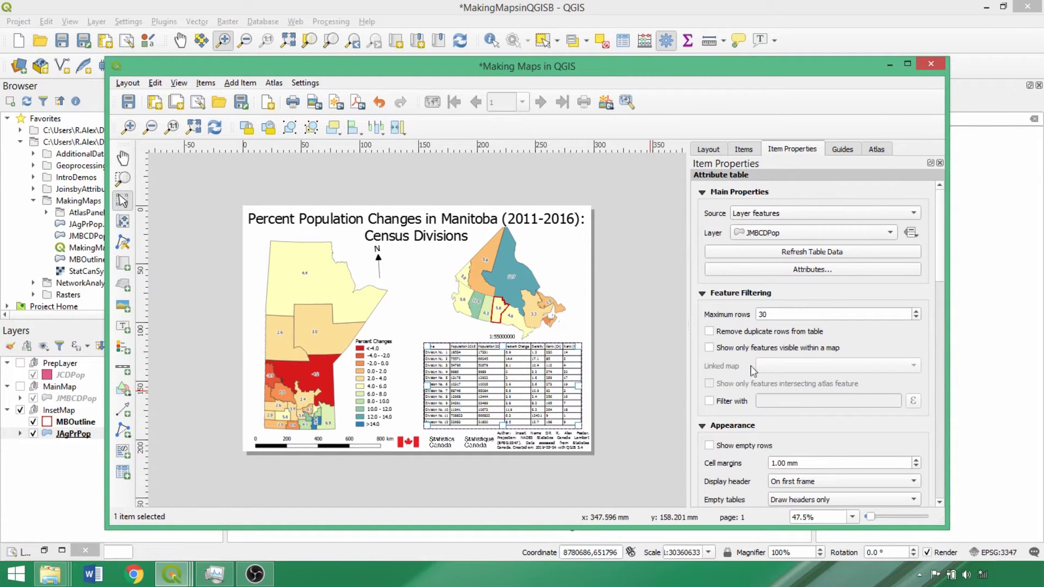
scroll(938, 269, "down", 5)
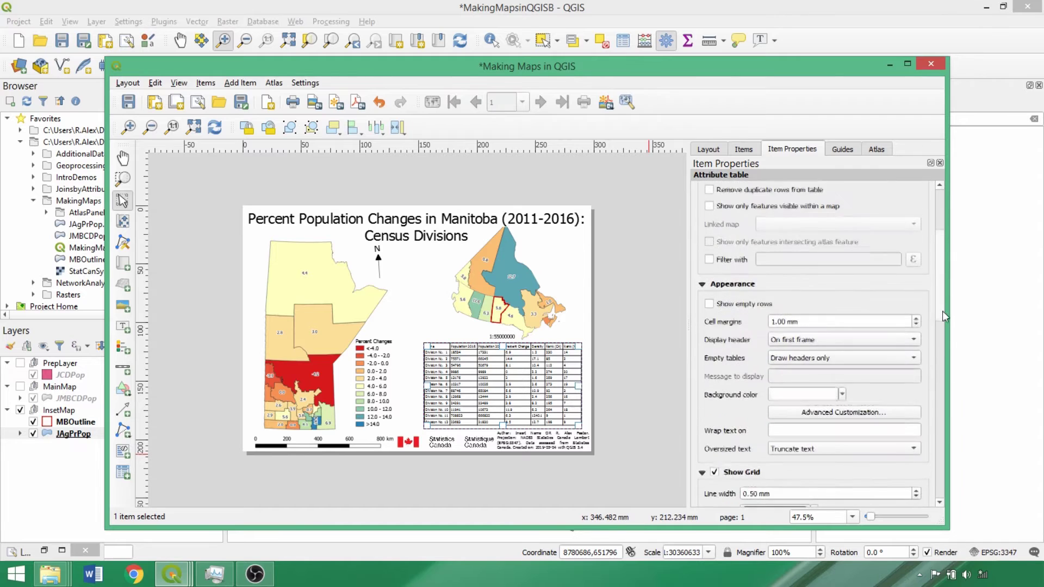
left_click(861, 336)
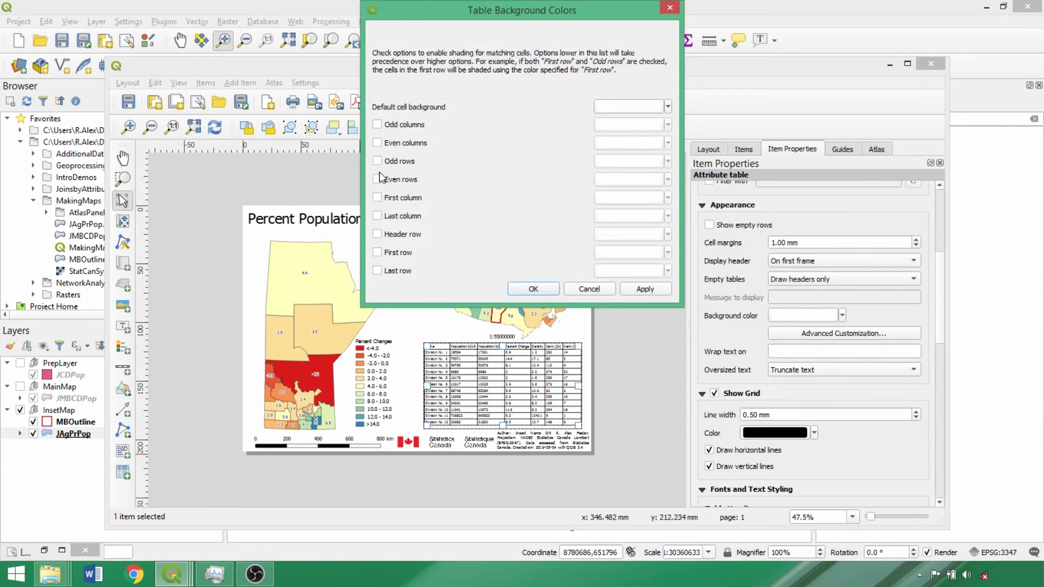
left_click(377, 181)
left_click(629, 180)
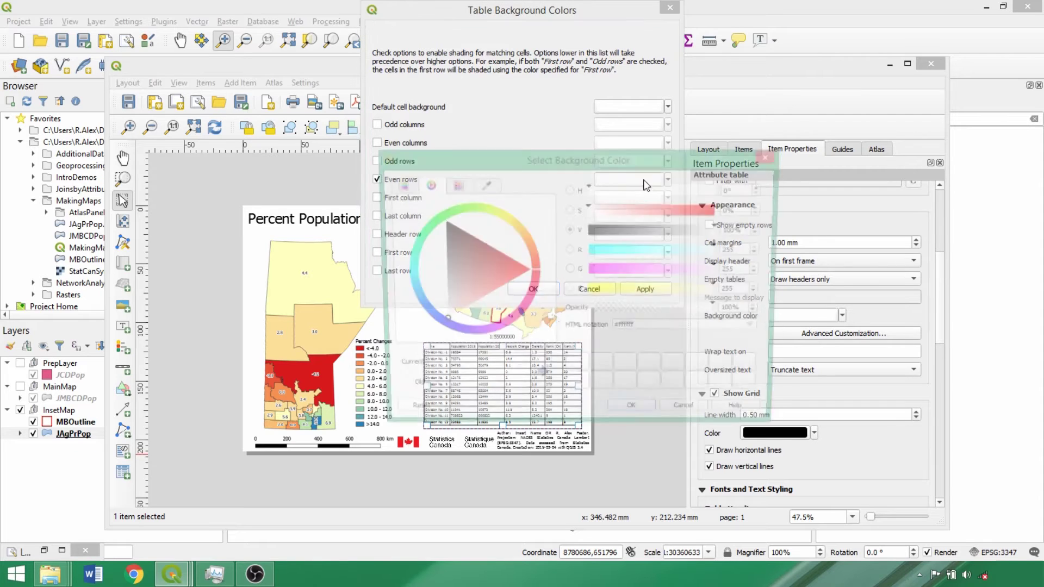
left_click(441, 314)
left_click(635, 417)
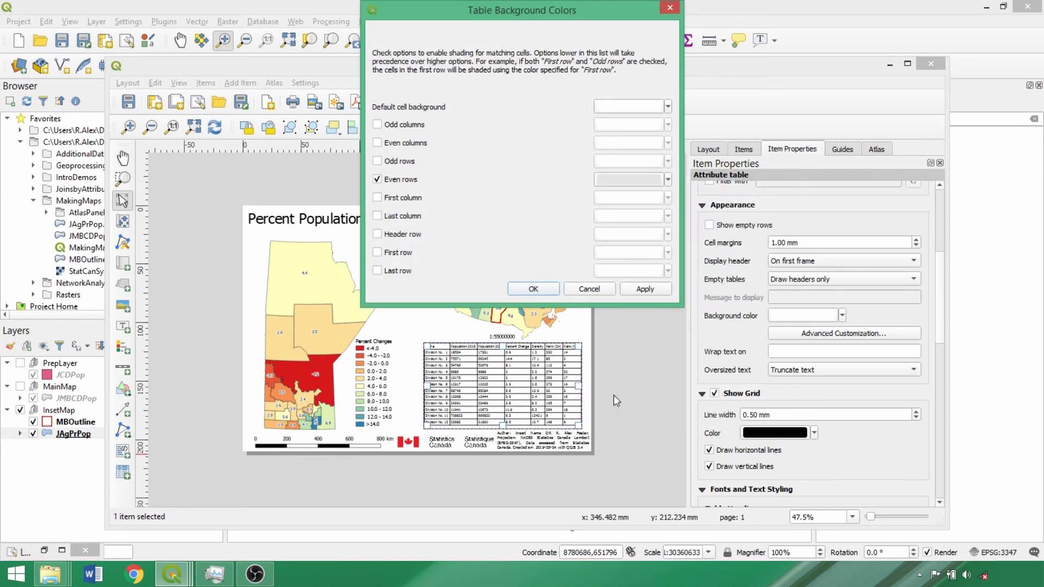
left_click(549, 292)
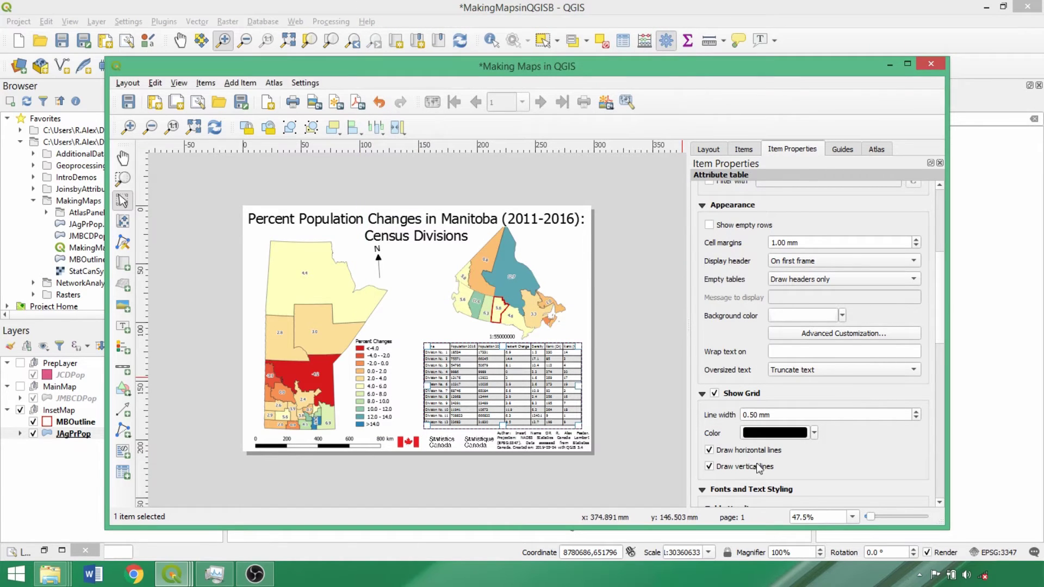
Hide the table's horizontal grid lines and draw a polyline along its top, ending at its right edge.
left_click(748, 451)
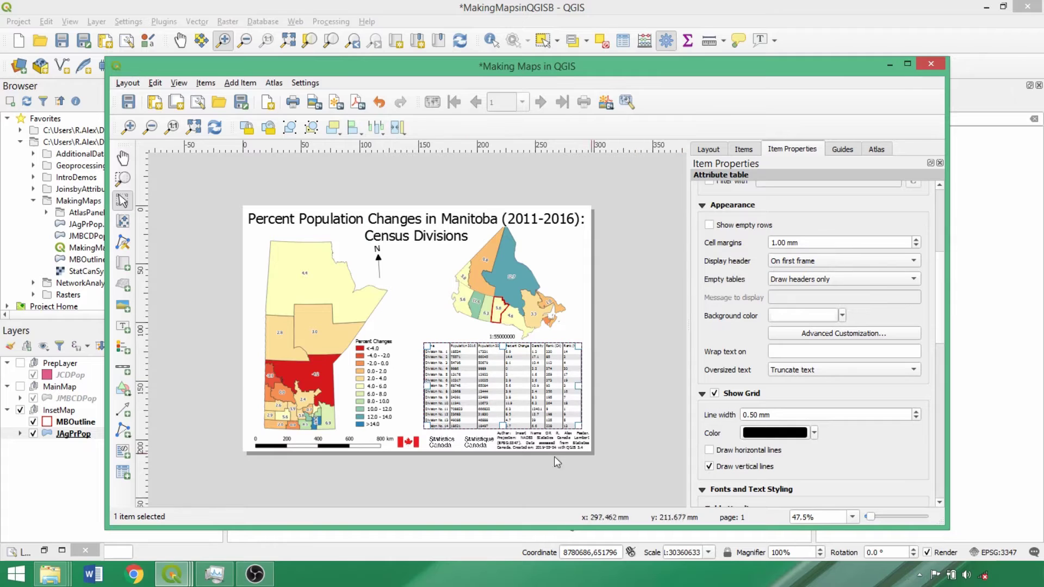
left_click(125, 436)
left_click(158, 441)
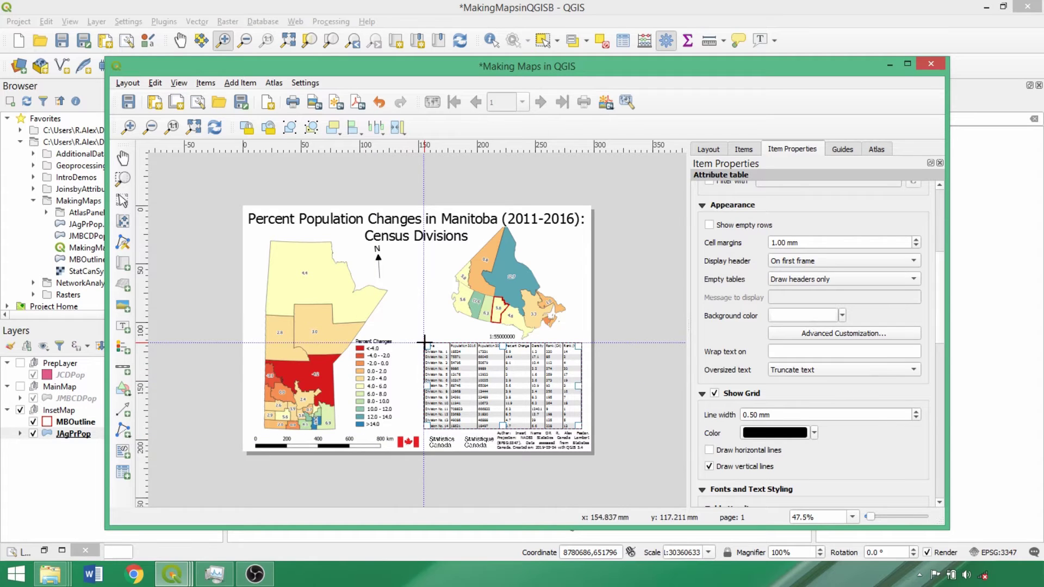
right_click(580, 345)
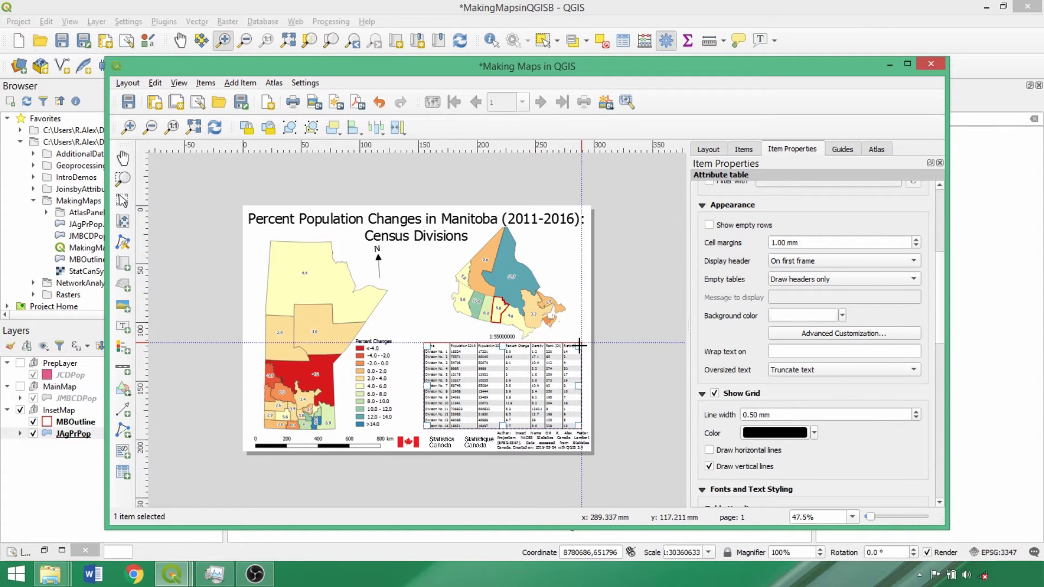
scroll(430, 355, "up", 4)
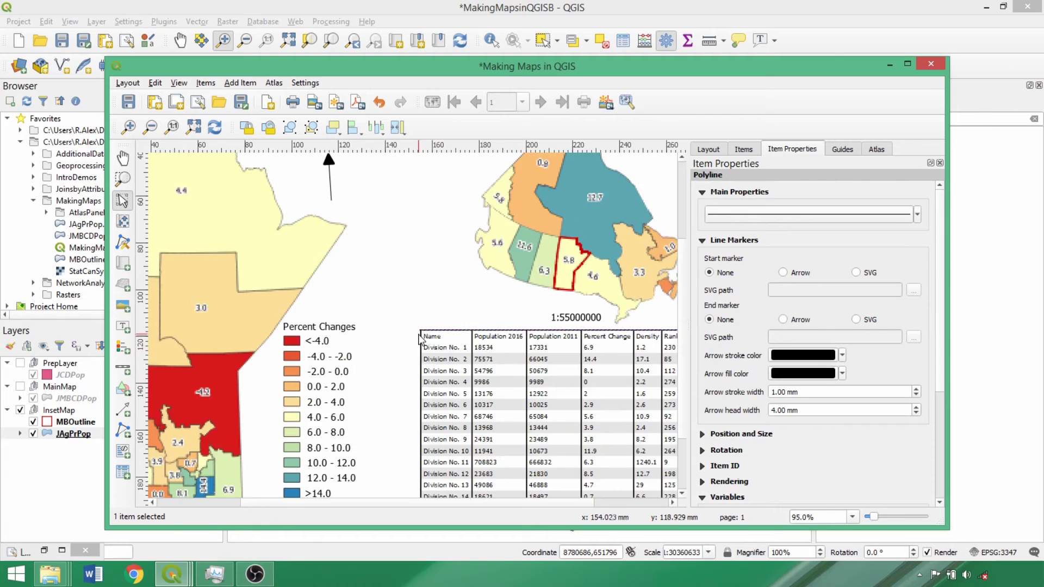
scroll(427, 306, "up", 2)
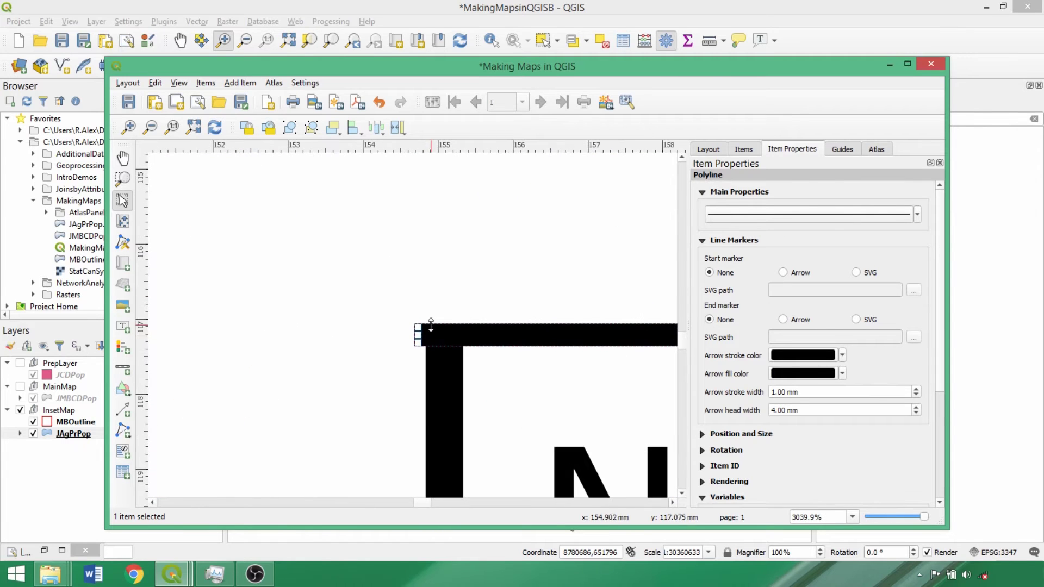
scroll(422, 342, "down", 5)
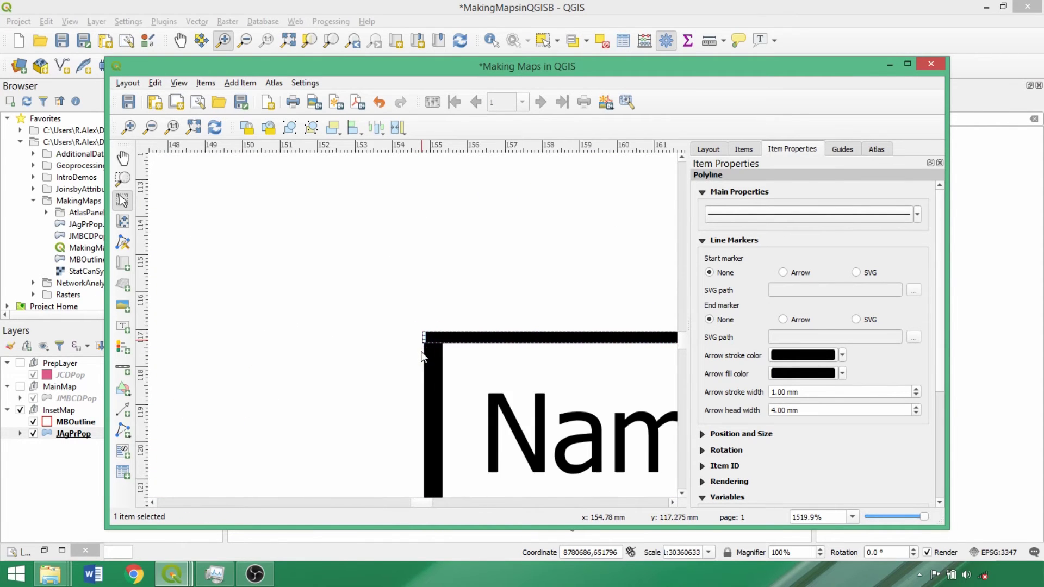
scroll(607, 383, "down", 1)
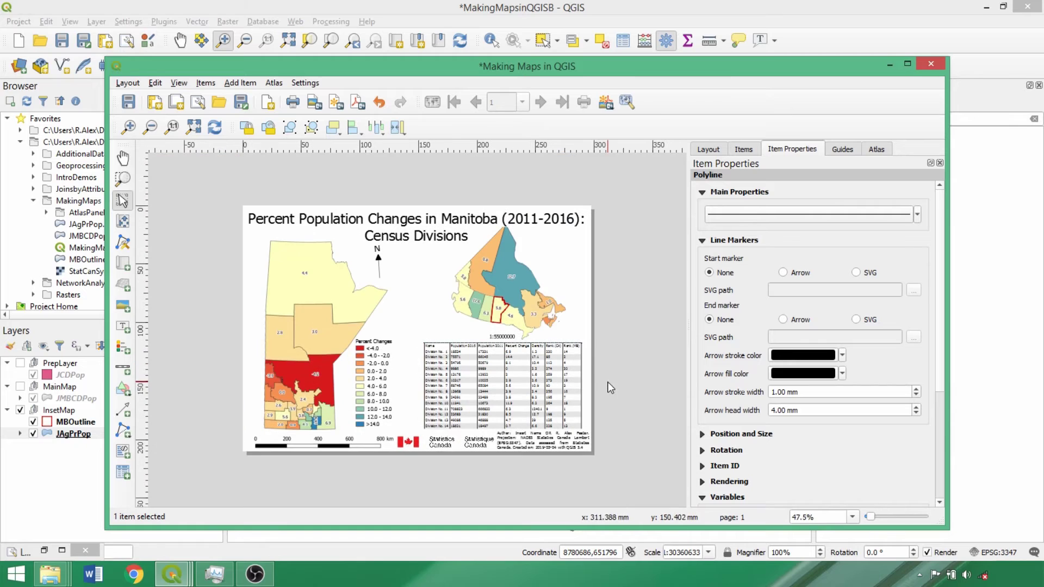
scroll(596, 362, "up", 2)
scroll(677, 340, "up", 5)
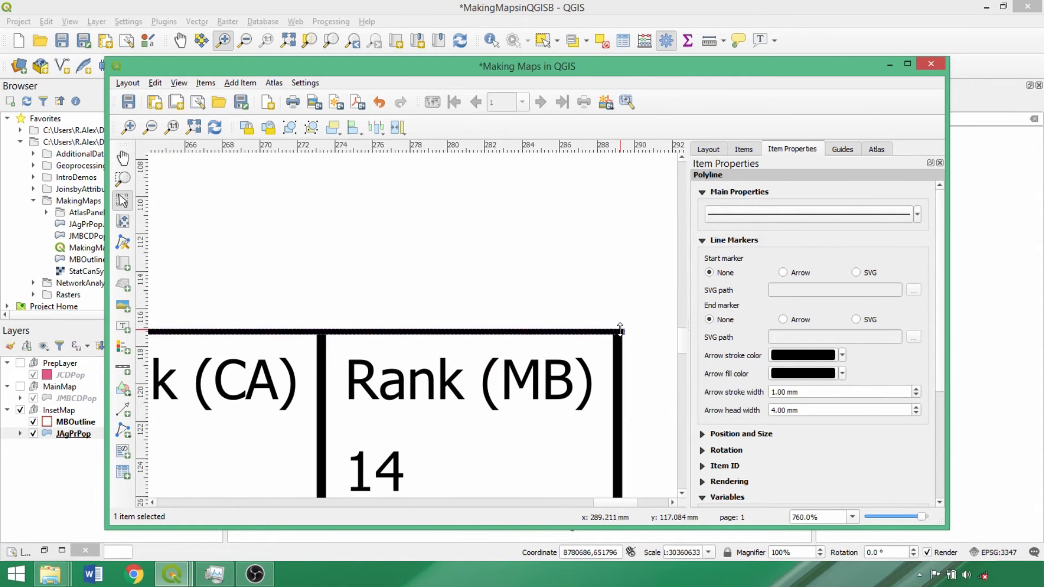
left_click_drag(651, 341, 626, 341)
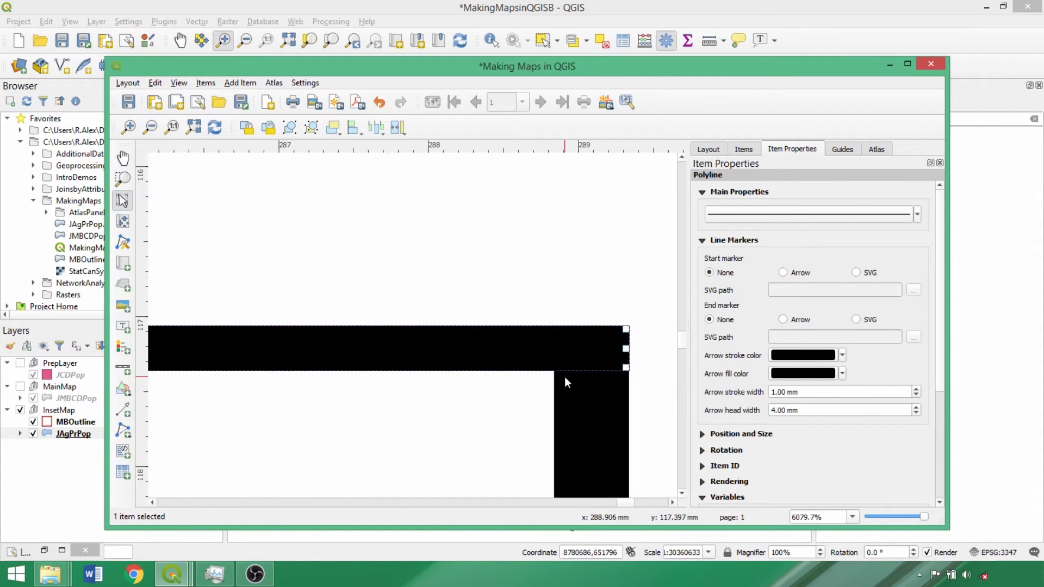
left_click(193, 127)
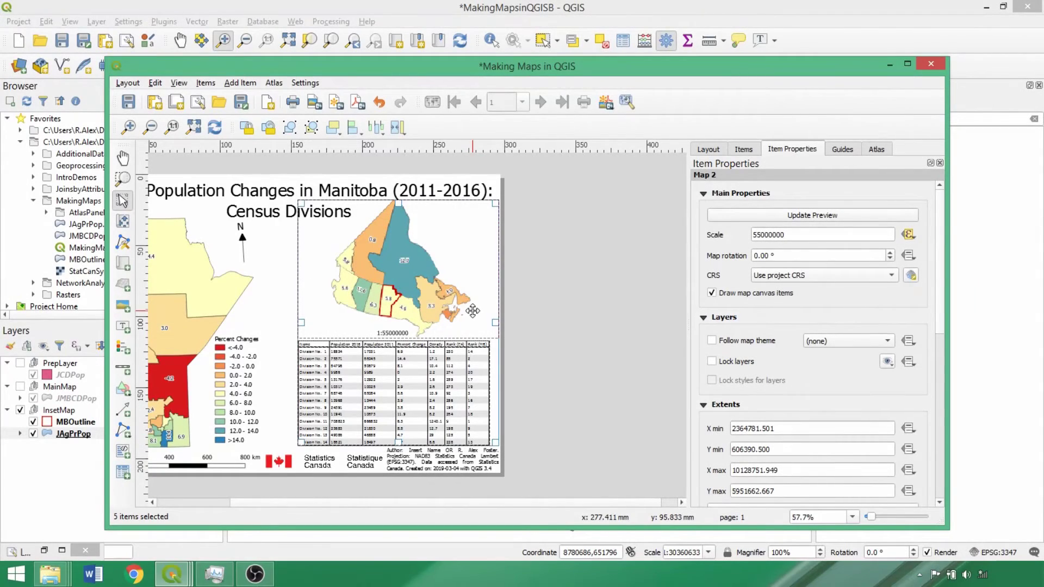
Lock the <Group> layout item in the Items list so it can no longer be moved.
left_click(473, 393)
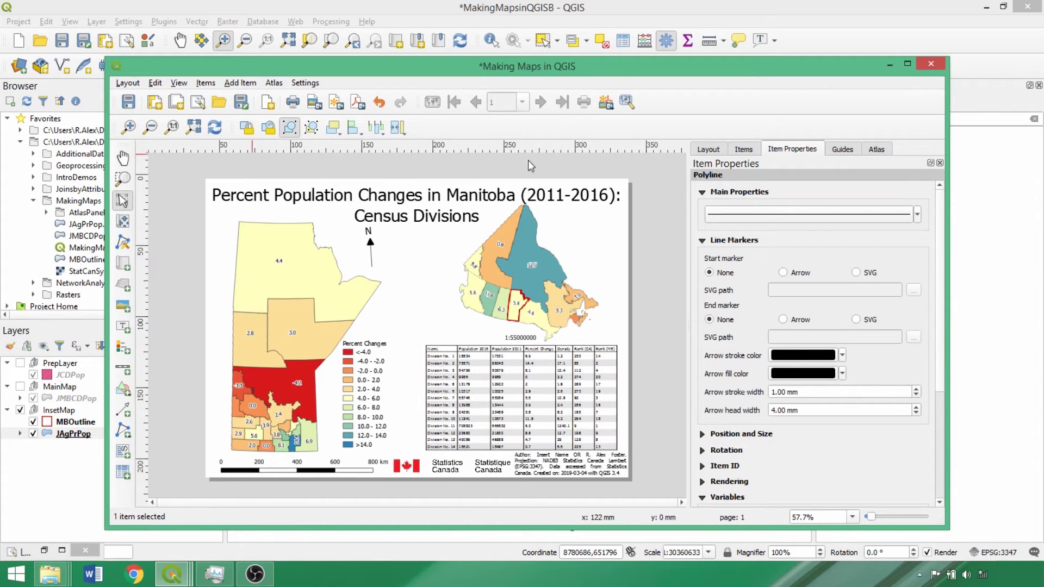
left_click(743, 150)
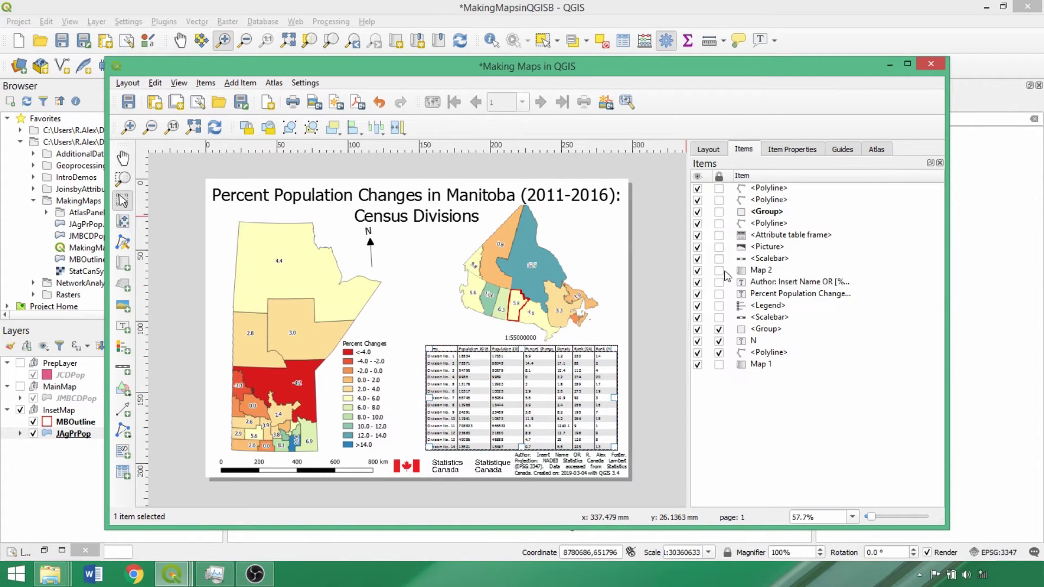
left_click(719, 212)
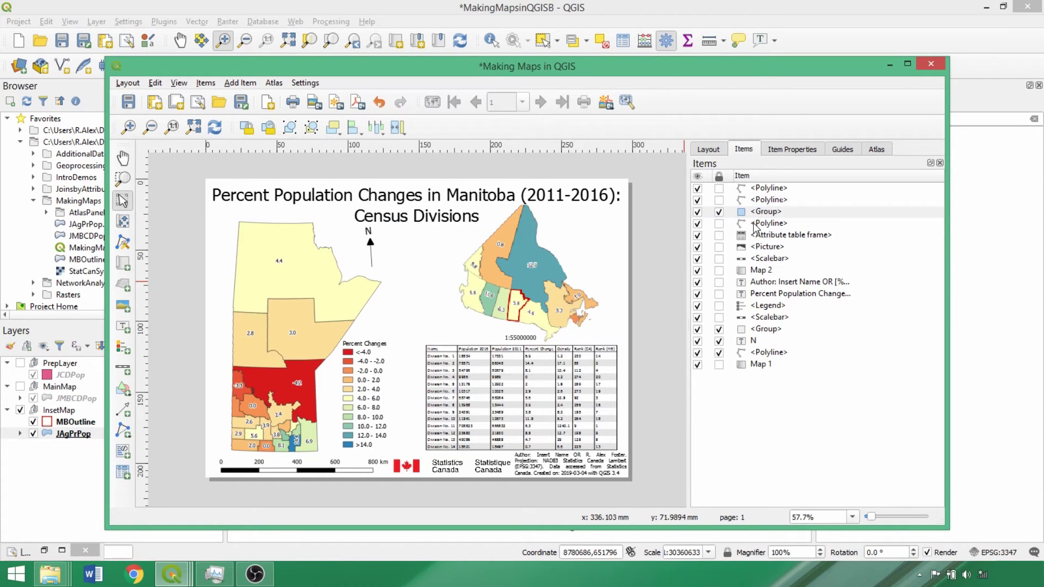
left_click(791, 151)
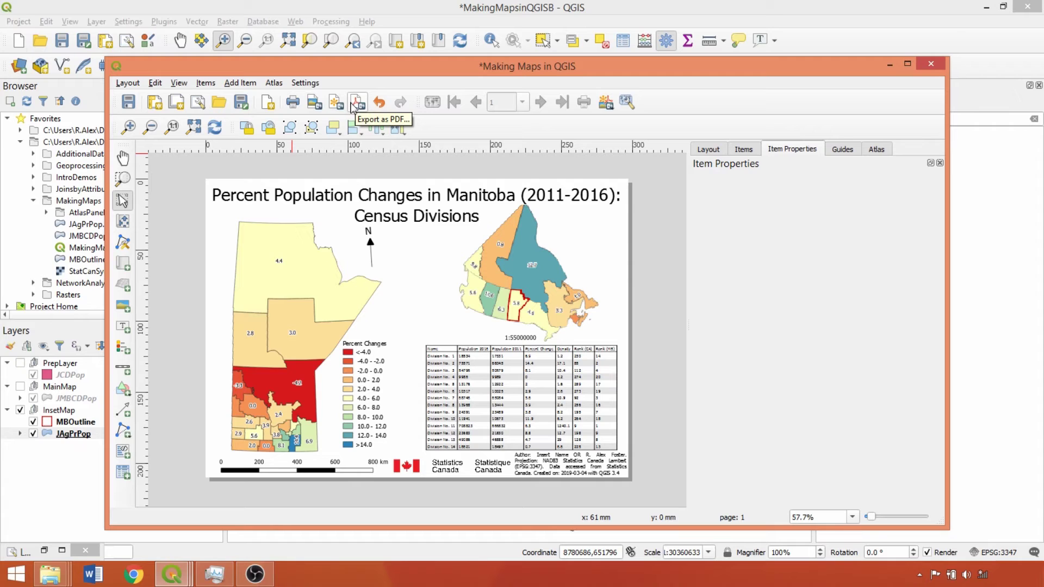
Export the layout as an image named PercentPopulationChangesManitoba in the MakingMaps folder.
left_click(320, 103)
left_click(203, 108)
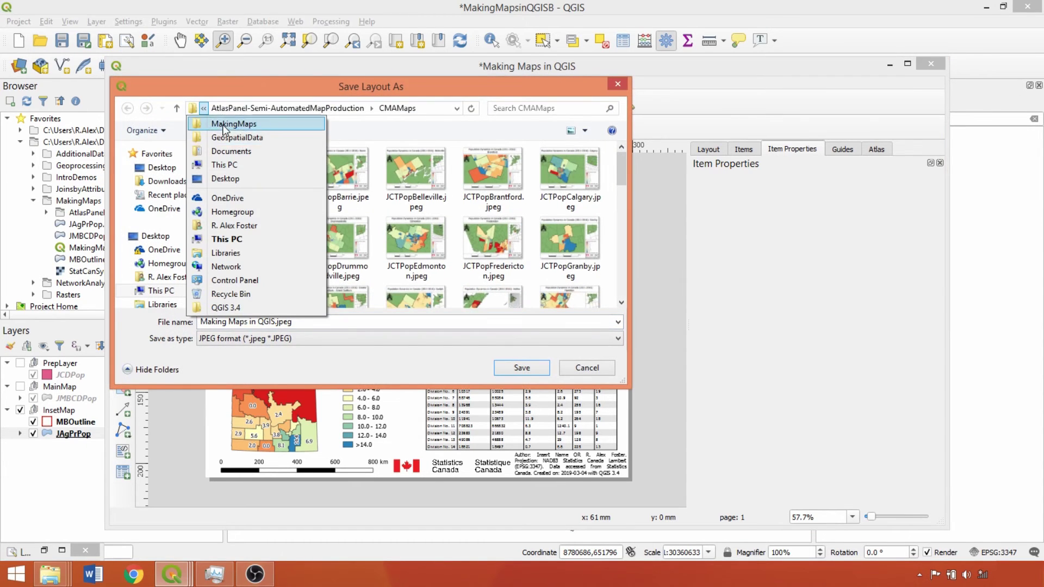
left_click(219, 126)
key("ctrl+a")
type("Percent")
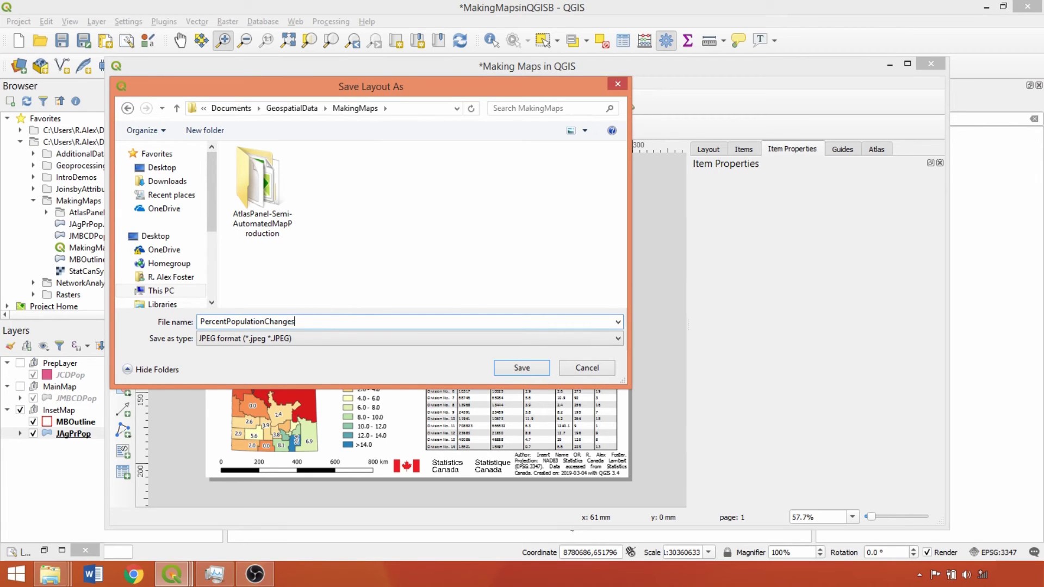
left_click(522, 368)
Export the JPEG at 600 dpi and open it in Photo Viewer.
left_click(283, 171)
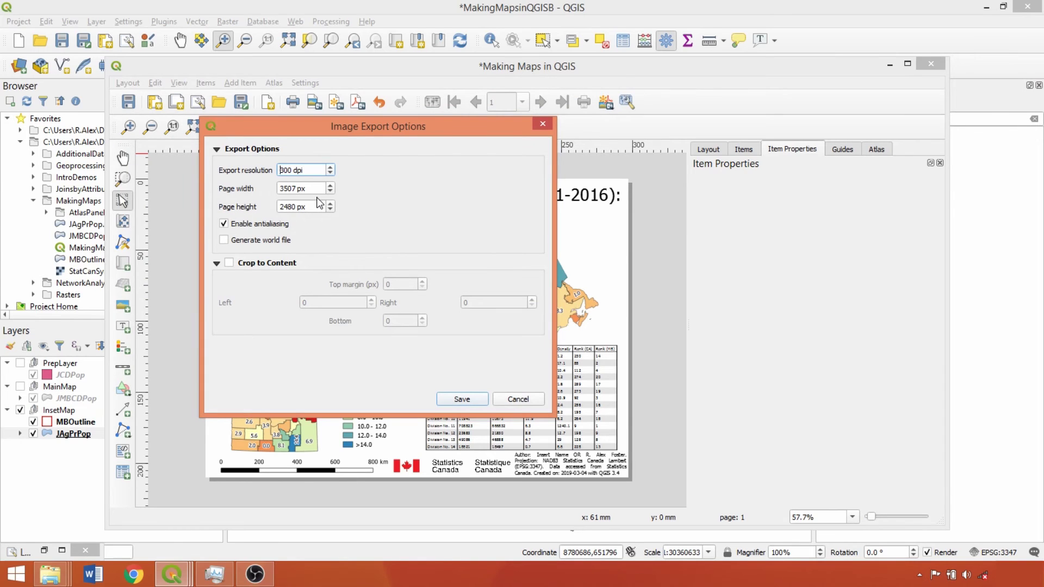
key("Delete")
type("6")
left_click(462, 400)
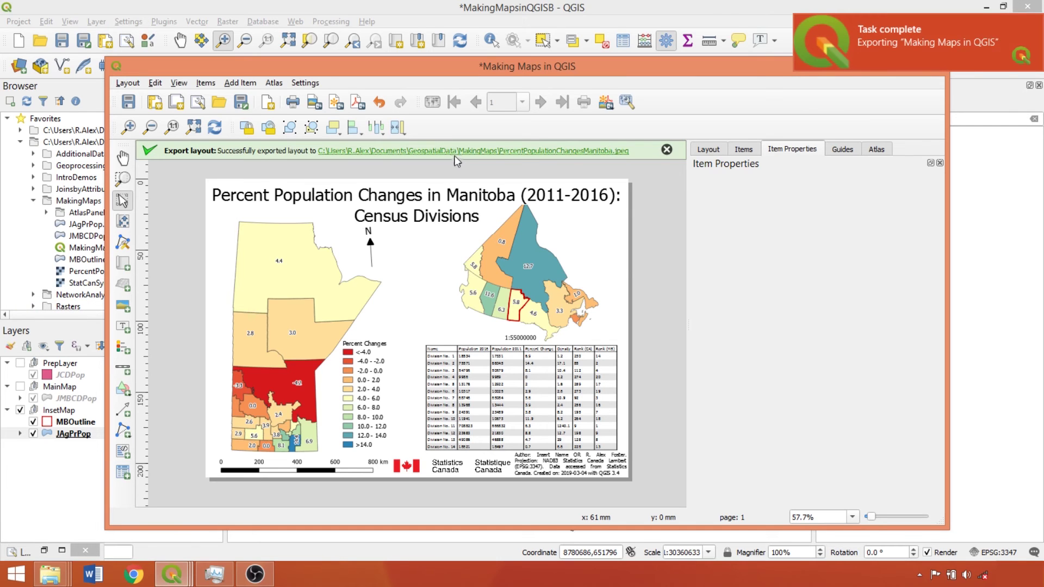
left_click(462, 151)
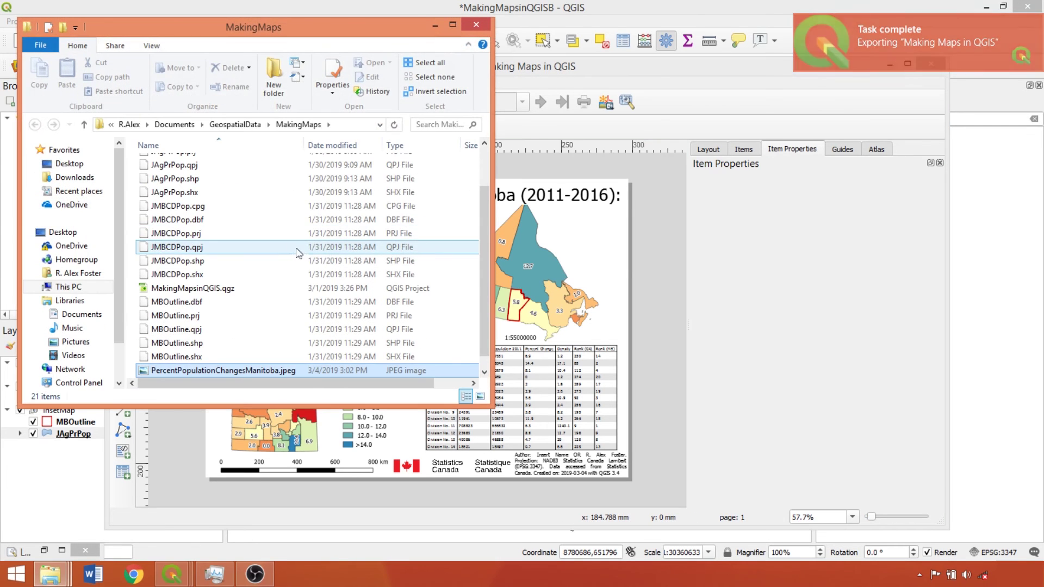
double_click(254, 371)
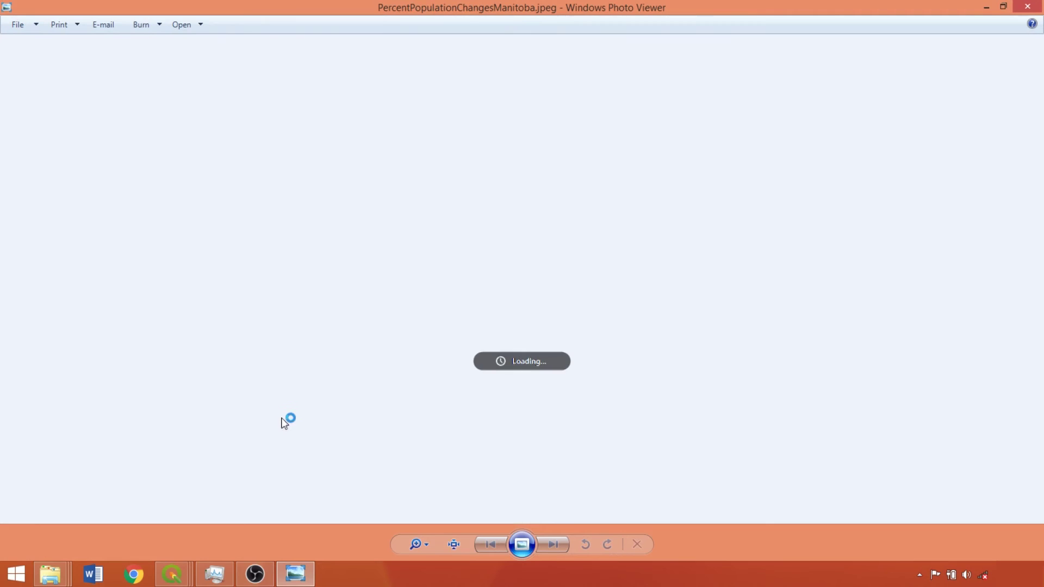